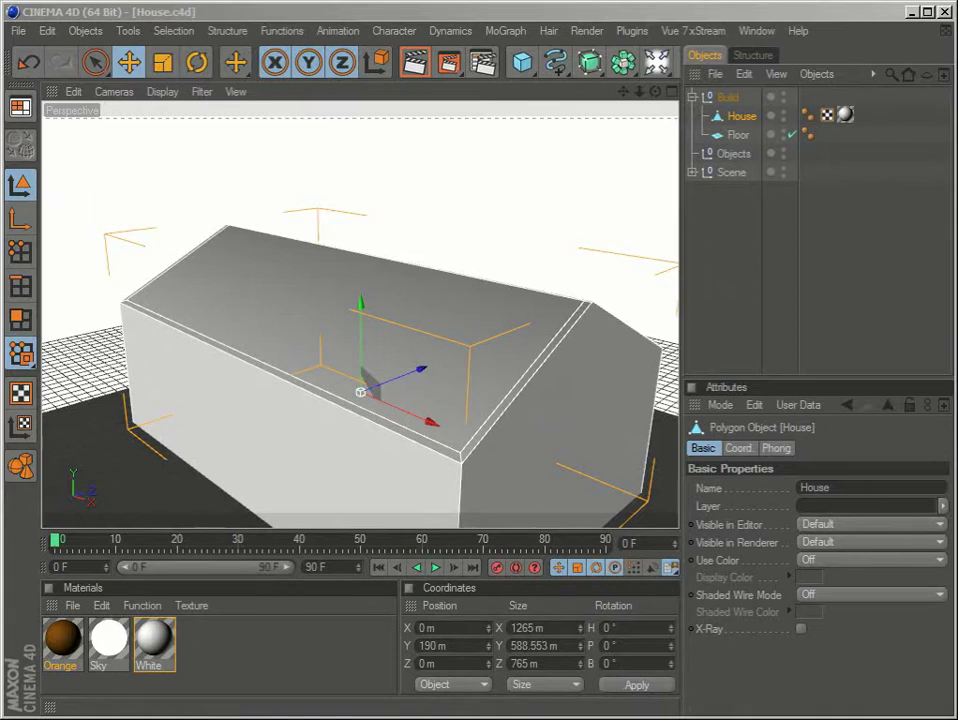
Step: Add a cube and raise it above the house roof to a Y position of about 753 m
{"action": "left_click_drag", "start_coordinate": [515, 342], "coordinate": [464, 383], "text": "alt"}
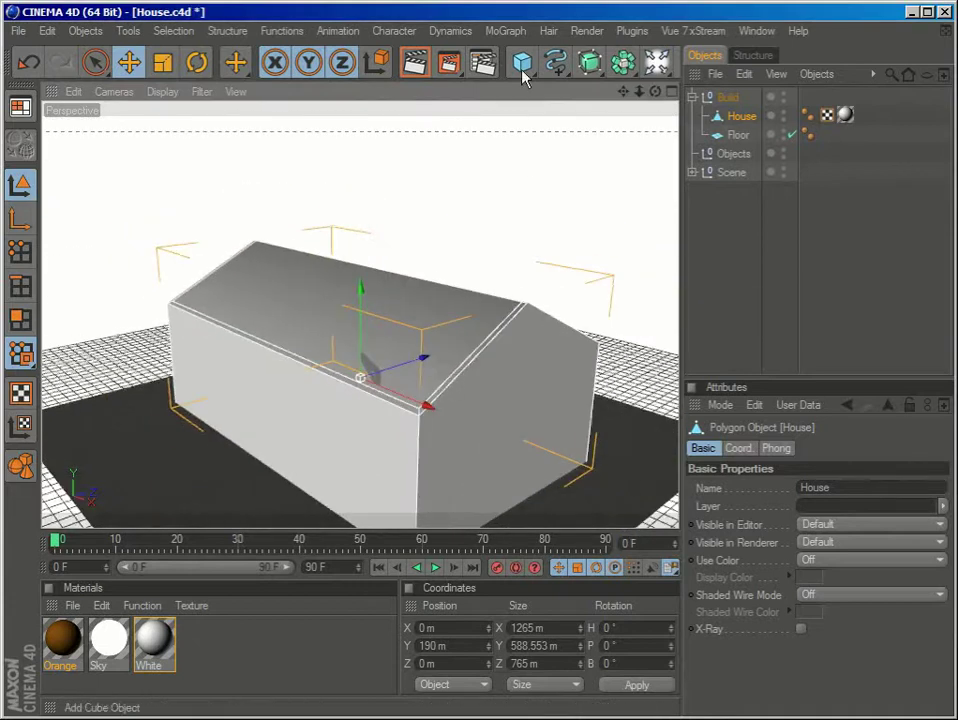
{"action": "left_click_drag", "start_coordinate": [522, 62], "coordinate": [552, 80]}
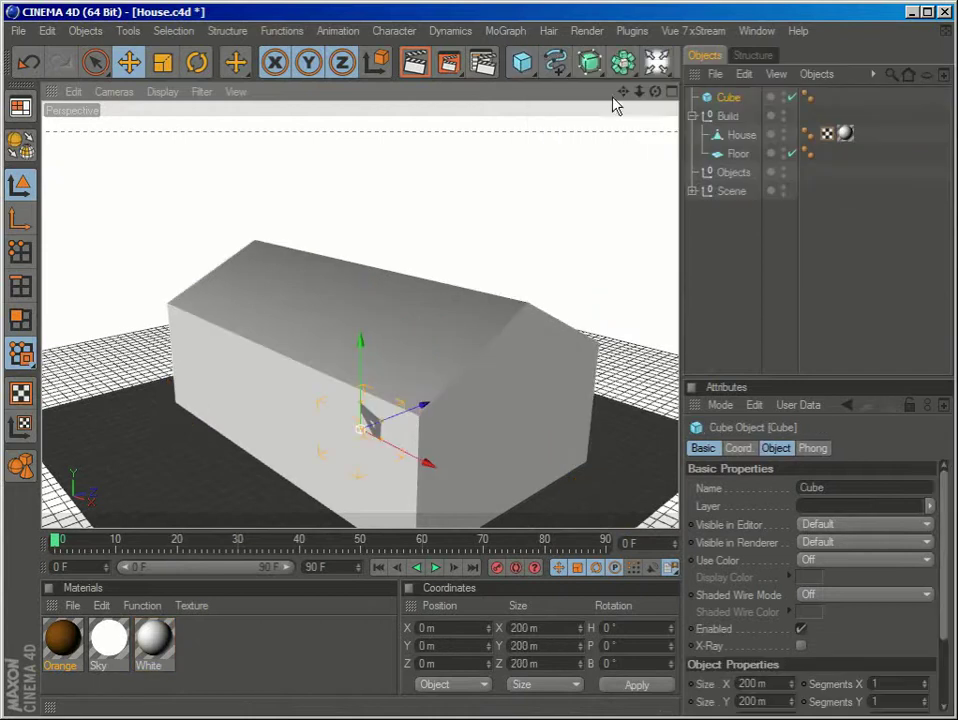
{"action": "left_click_drag", "start_coordinate": [360, 342], "coordinate": [361, 360]}
{"action": "left_click_drag", "start_coordinate": [421, 463], "coordinate": [395, 439], "text": "alt"}
{"action": "left_click_drag", "start_coordinate": [431, 312], "coordinate": [292, 522], "text": "alt"}
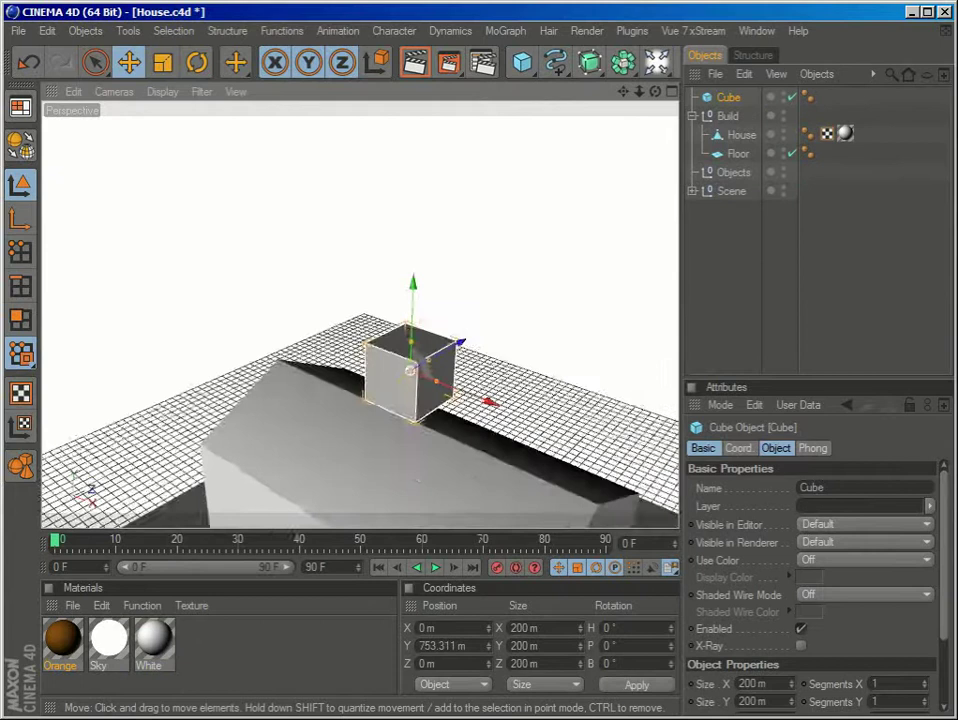
{"action": "right_click_drag", "start_coordinate": [292, 522], "coordinate": [488, 438], "text": "alt"}
{"action": "middle_click_drag", "start_coordinate": [490, 440], "coordinate": [413, 300], "text": "alt"}
{"action": "left_click_drag", "start_coordinate": [413, 300], "coordinate": [413, 348], "text": "alt"}
{"action": "right_click_drag", "start_coordinate": [413, 348], "coordinate": [421, 359], "text": "alt"}
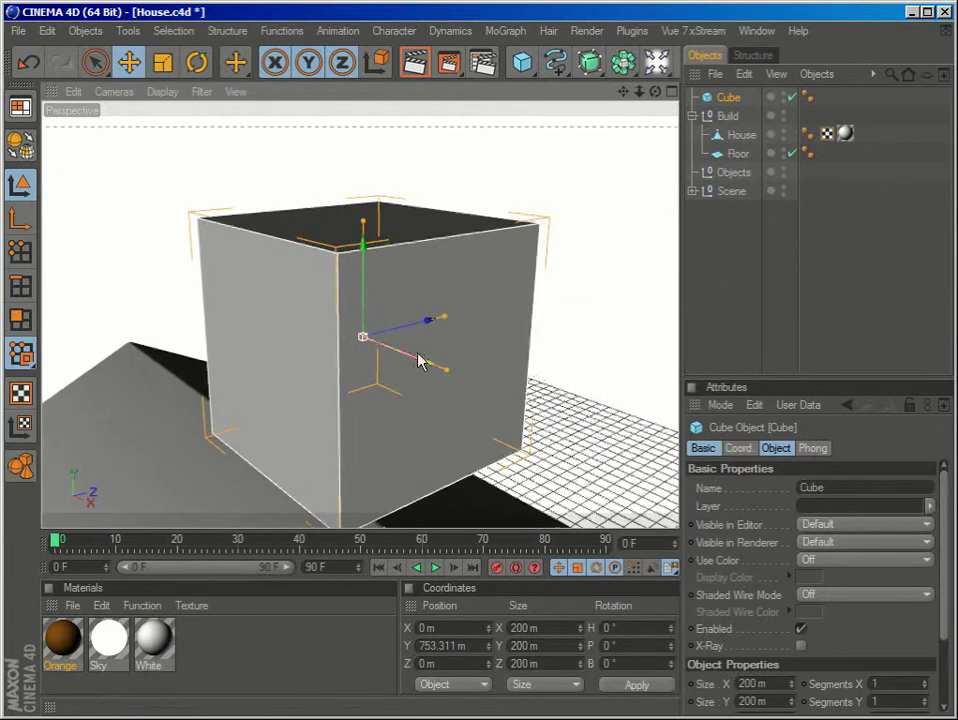
Step: Set the cube's size to 20 m in X, 2 m in Y and 35 m in Z
{"action": "left_click", "coordinate": [779, 449]}
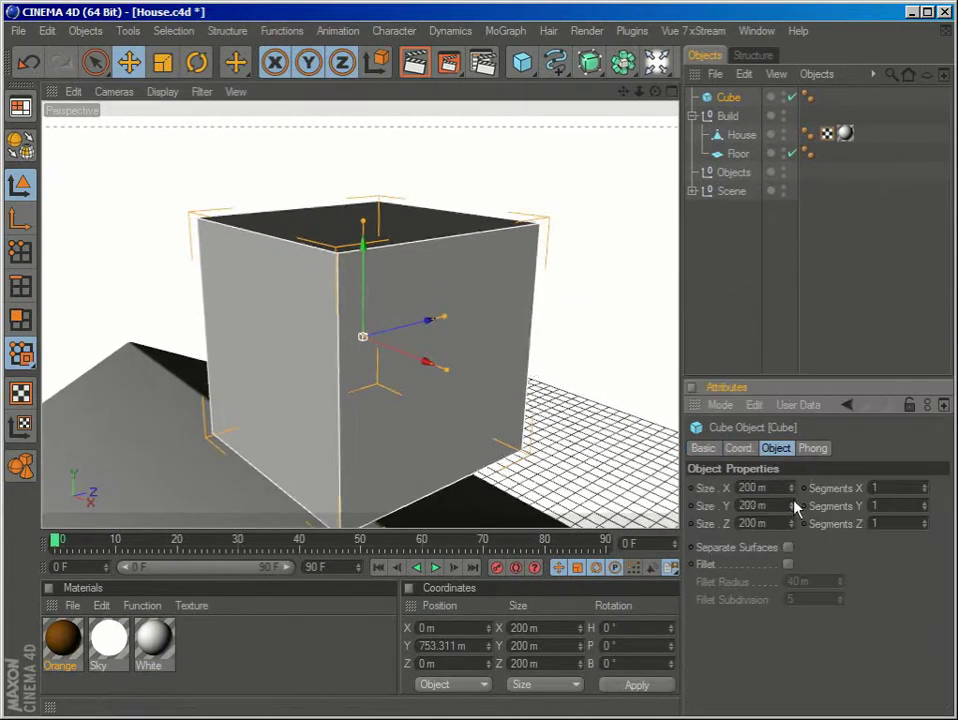
{"action": "left_click_drag", "start_coordinate": [797, 510], "coordinate": [676, 512]}
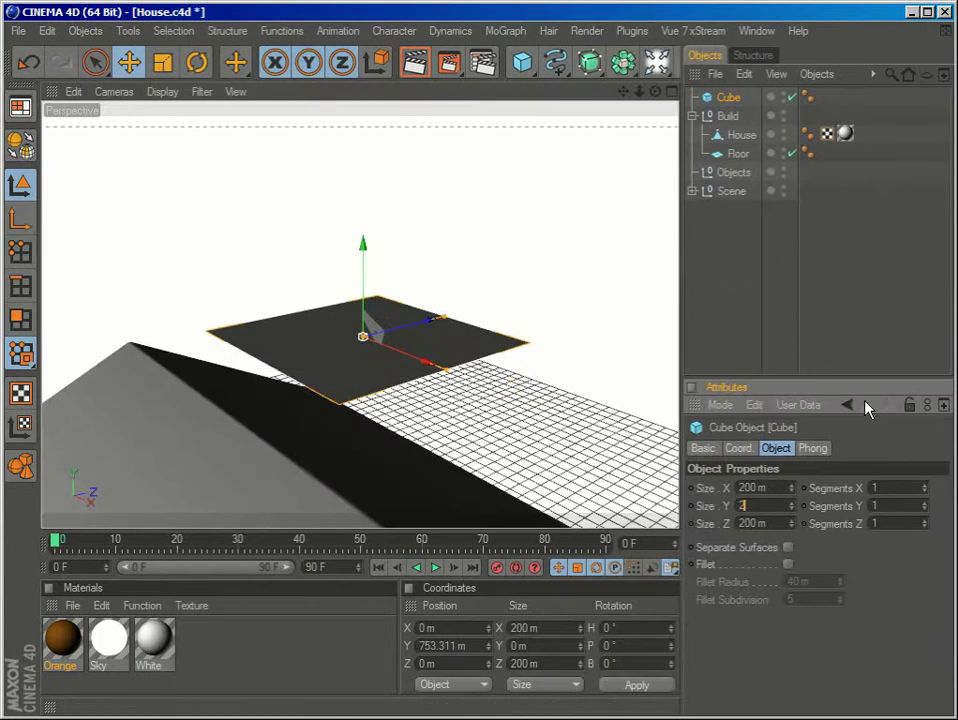
{"action": "key", "text": "Return"}
{"action": "left_click_drag", "start_coordinate": [771, 487], "coordinate": [728, 488]}
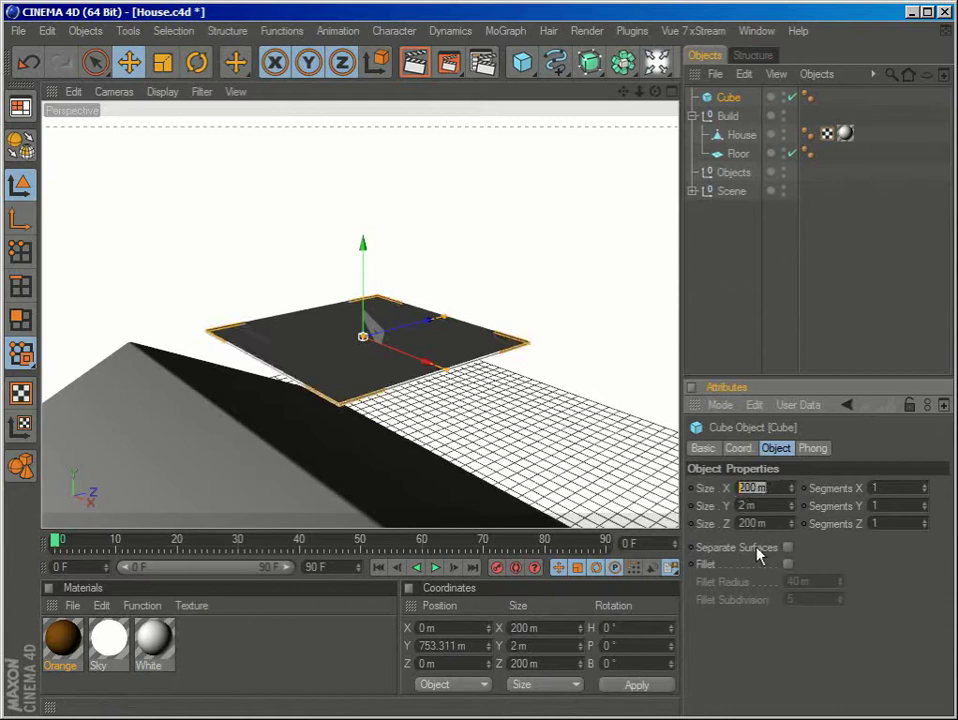
{"action": "type", "text": "20"}
{"action": "key", "text": "Return"}
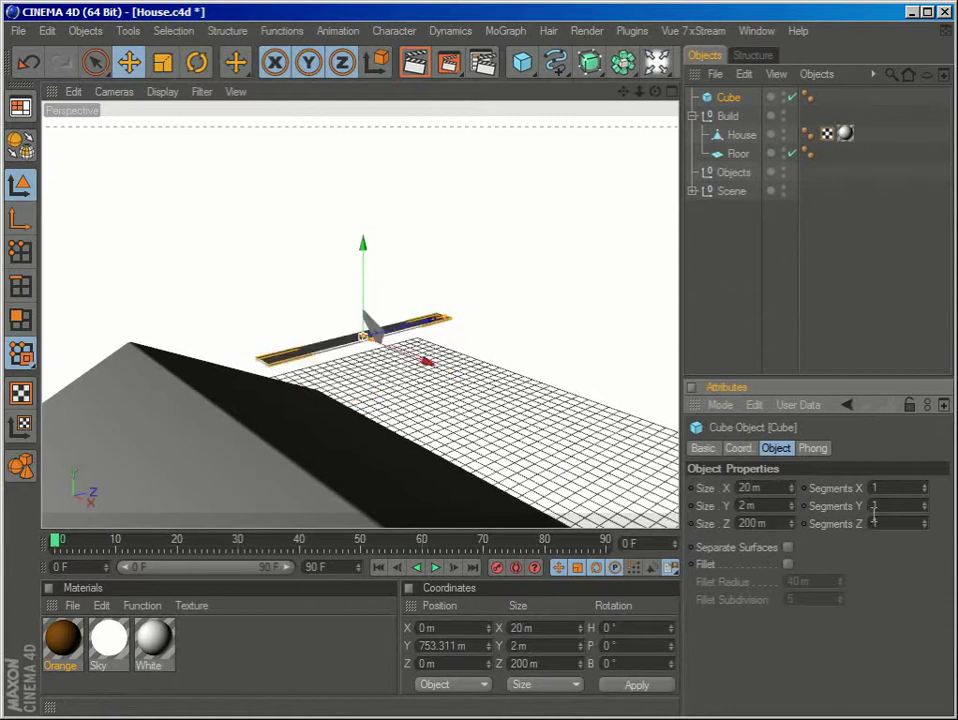
{"action": "double_click", "coordinate": [739, 523]}
{"action": "key", "text": "Return"}
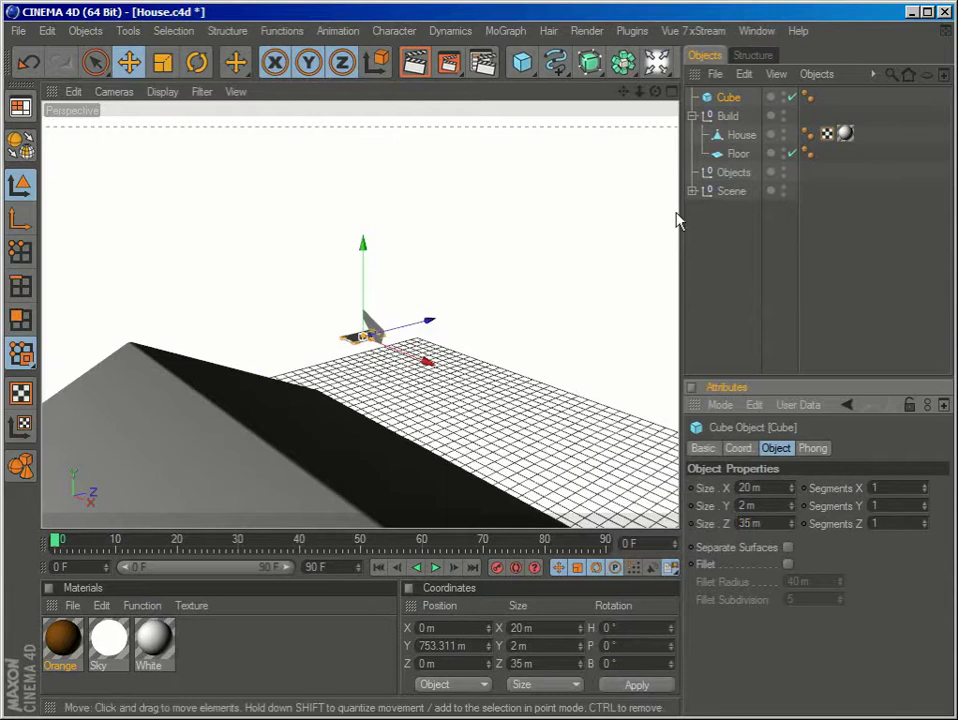
Step: Lower the thin slab to a Y position of about 604 m, close above the roof ridge
{"action": "left_click_drag", "start_coordinate": [481, 360], "coordinate": [505, 328], "text": "alt"}
{"action": "middle_click_drag", "start_coordinate": [455, 416], "coordinate": [434, 349], "text": "alt"}
{"action": "left_click_drag", "start_coordinate": [420, 353], "coordinate": [402, 388], "text": "alt"}
{"action": "left_click_drag", "start_coordinate": [341, 180], "coordinate": [312, 362]}
{"action": "right_click_drag", "start_coordinate": [312, 362], "coordinate": [335, 408], "text": "alt"}
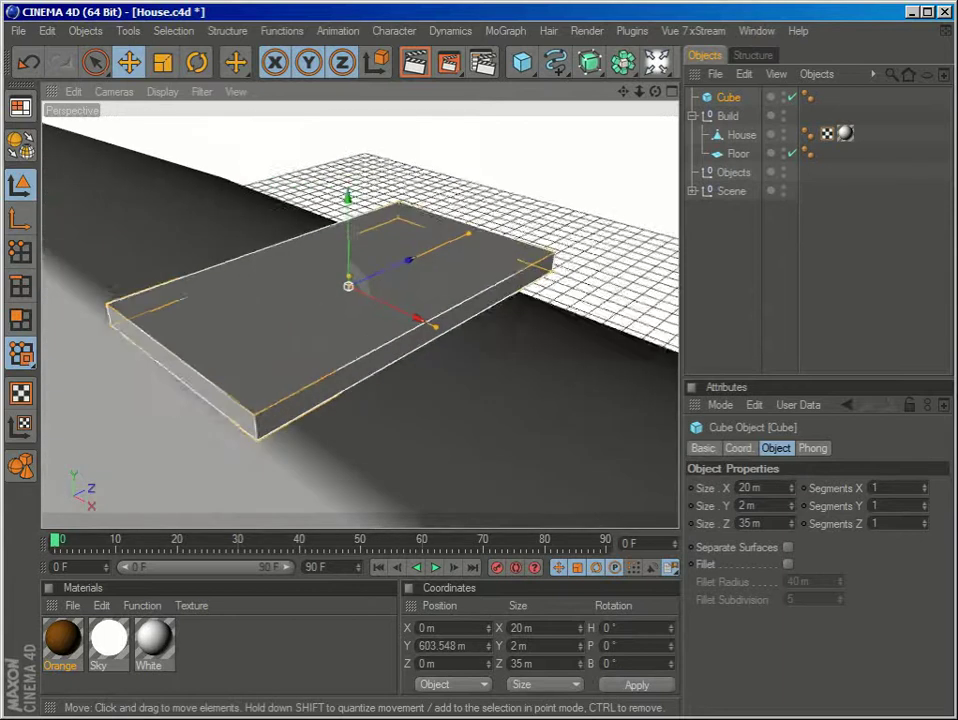
{"action": "middle_click_drag", "start_coordinate": [335, 408], "coordinate": [379, 423], "text": "alt"}
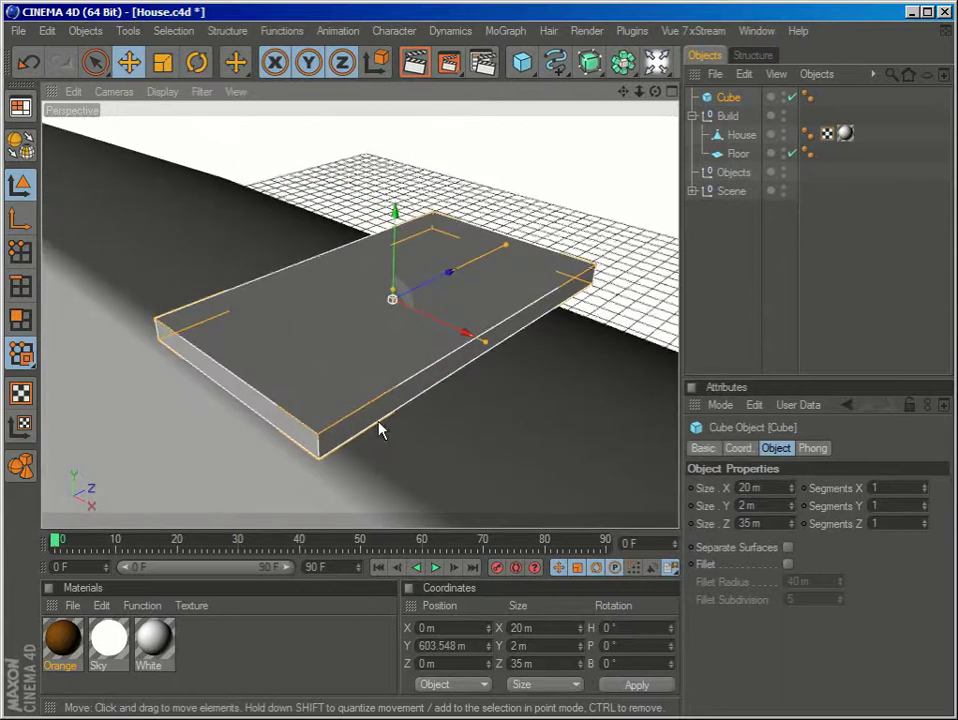
Step: Divide the slab into 3 segments along X and make it an editable polygon object
{"action": "left_click", "coordinate": [925, 485]}
{"action": "left_click", "coordinate": [925, 485]}
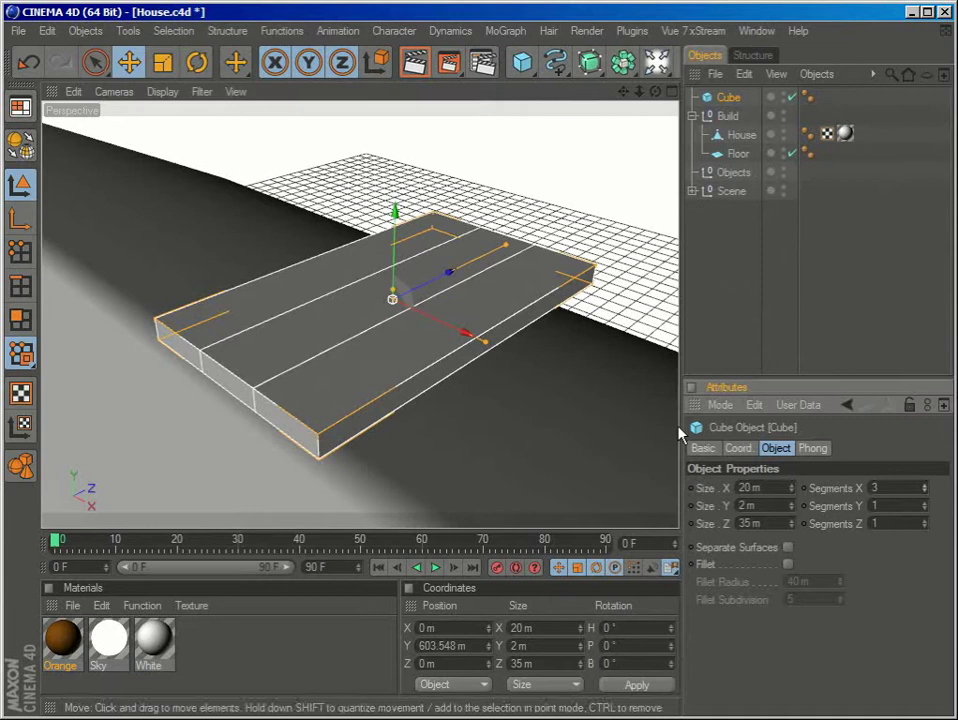
{"action": "left_click", "coordinate": [22, 141]}
Step: Select the slab's middle lengthwise strip of polygons with Loop Selection in polygon mode
{"action": "left_click_drag", "start_coordinate": [361, 274], "coordinate": [361, 240], "text": "alt"}
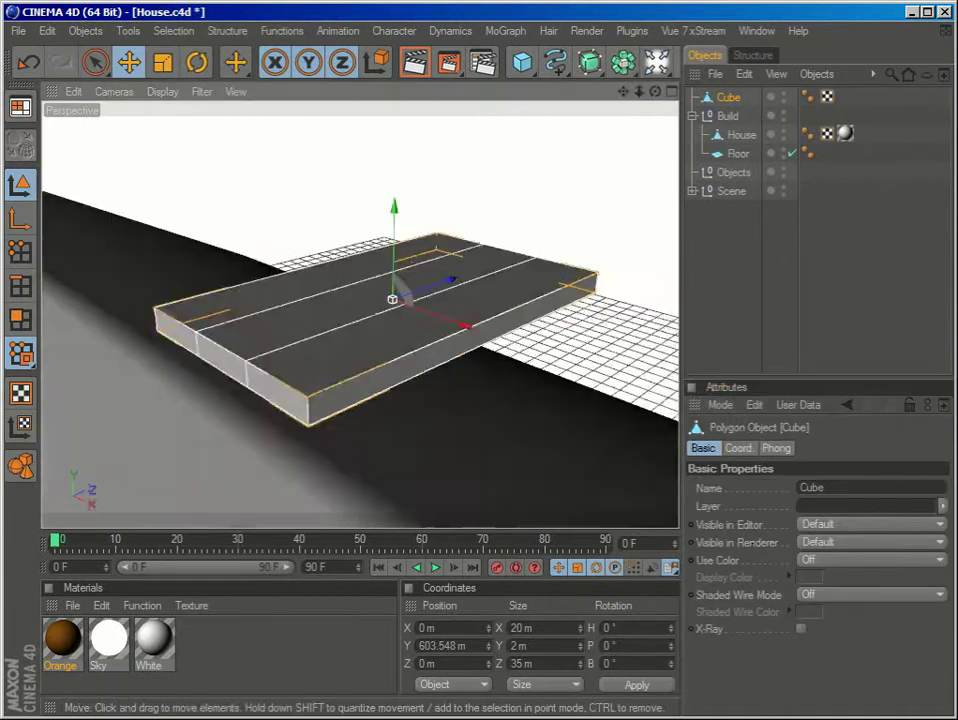
{"action": "left_click", "coordinate": [173, 30]}
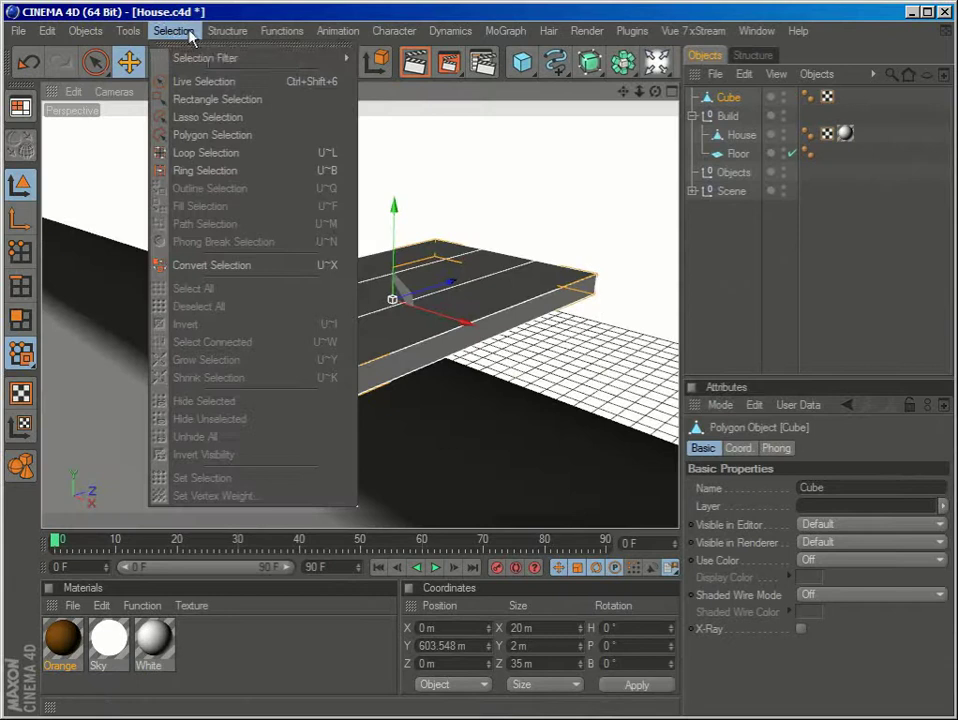
{"action": "left_click", "coordinate": [218, 155]}
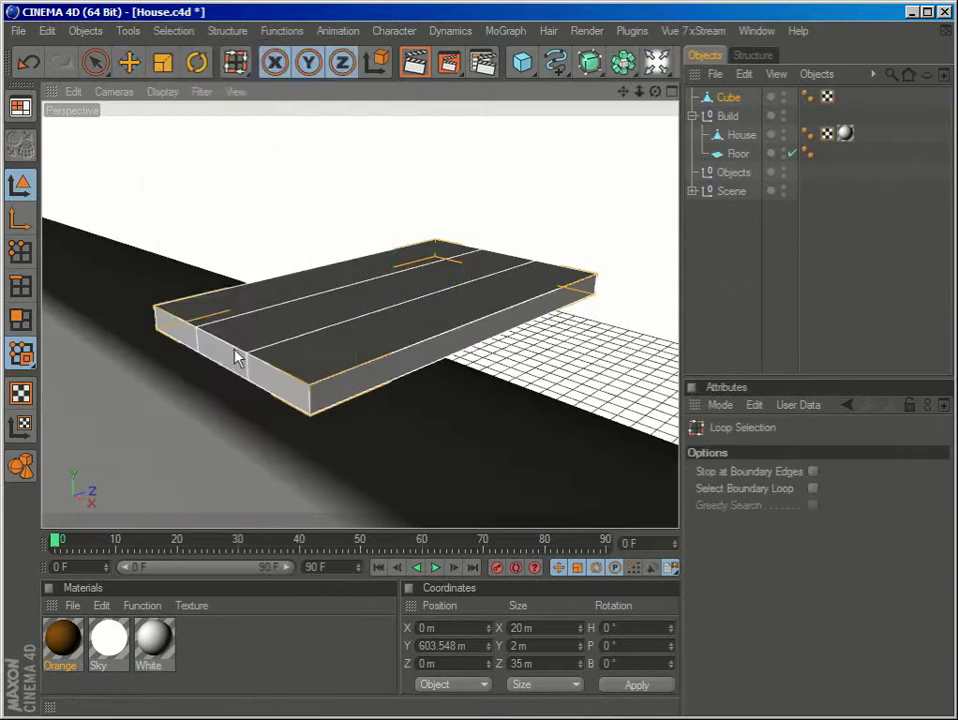
{"action": "left_click", "coordinate": [13, 325]}
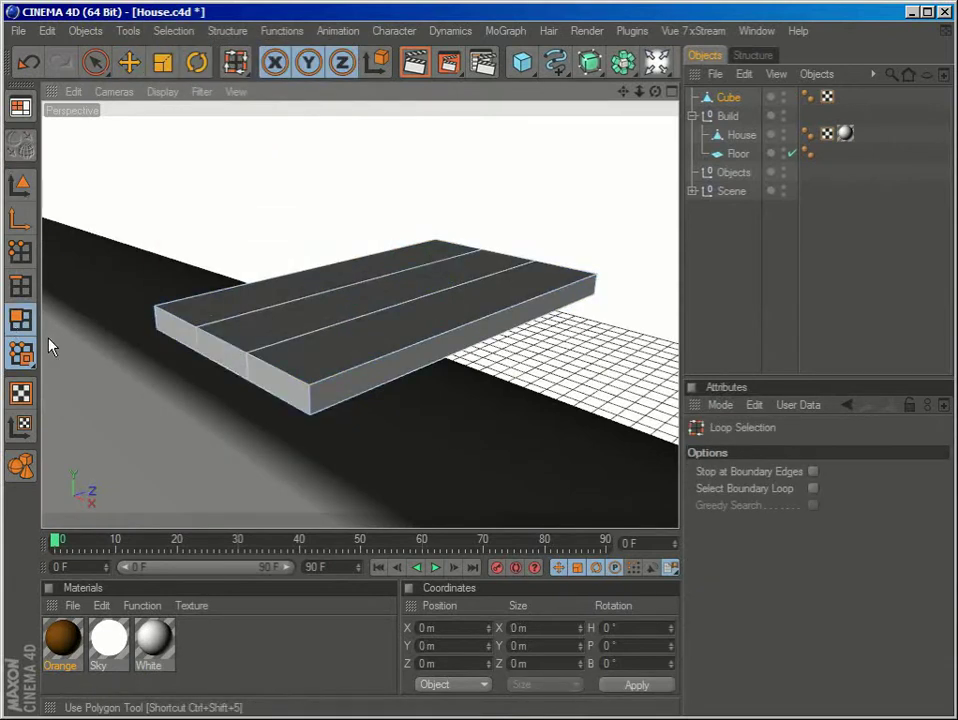
{"action": "left_click", "coordinate": [230, 354]}
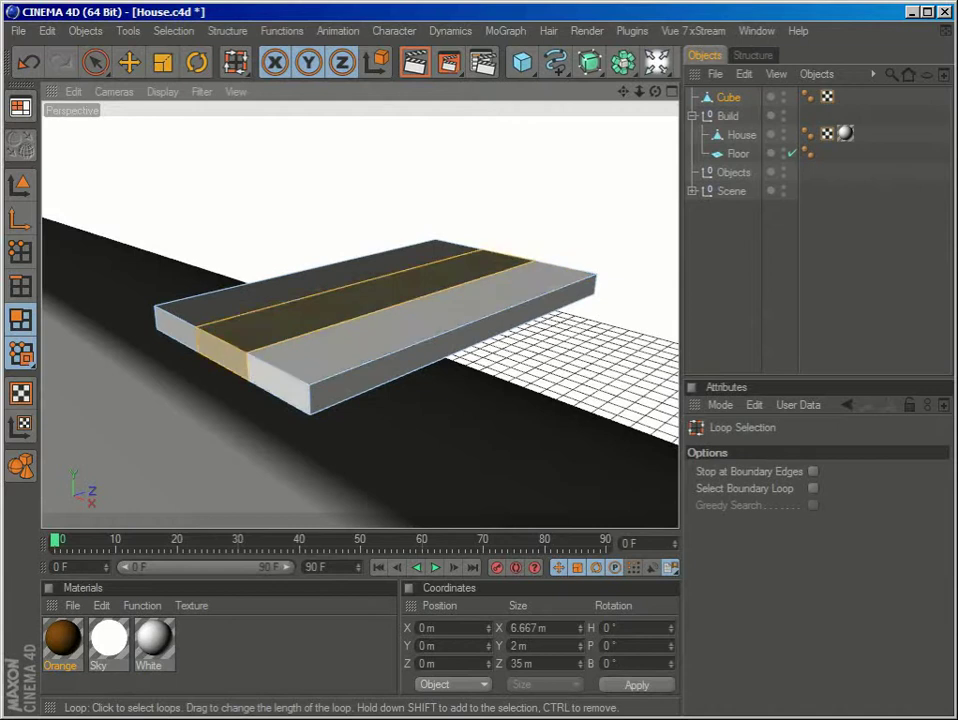
{"action": "left_click_drag", "start_coordinate": [300, 360], "coordinate": [310, 335], "text": "alt"}
{"action": "left_click_drag", "start_coordinate": [236, 330], "coordinate": [266, 404], "text": "alt"}
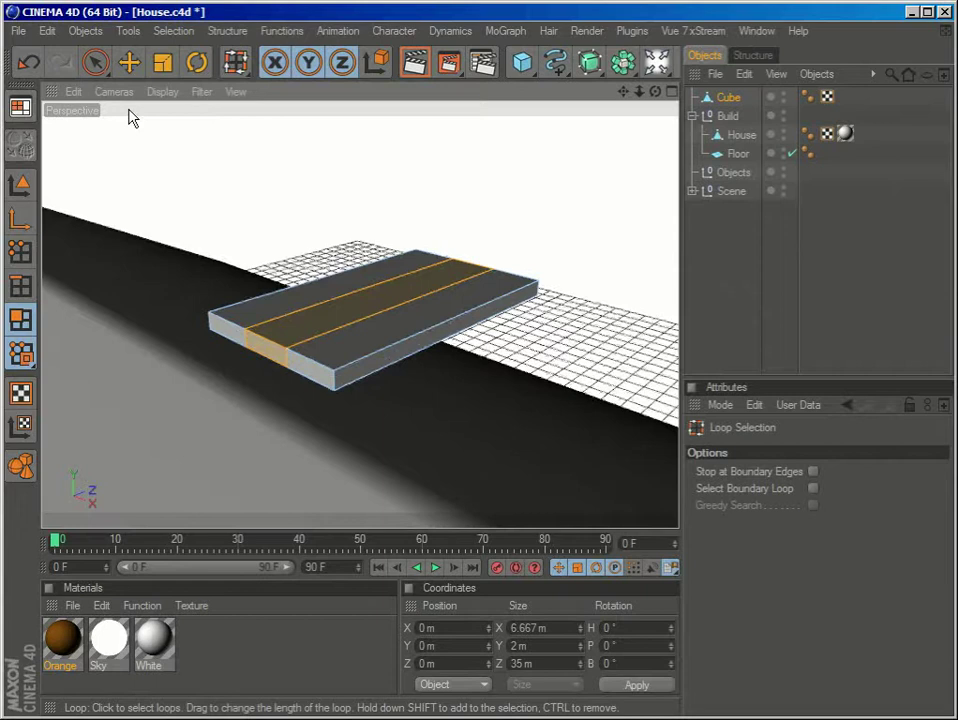
Step: Raise the selected middle strip to give an arched roof tile about 4.55 m high, and return to model mode
{"action": "left_click", "coordinate": [128, 62]}
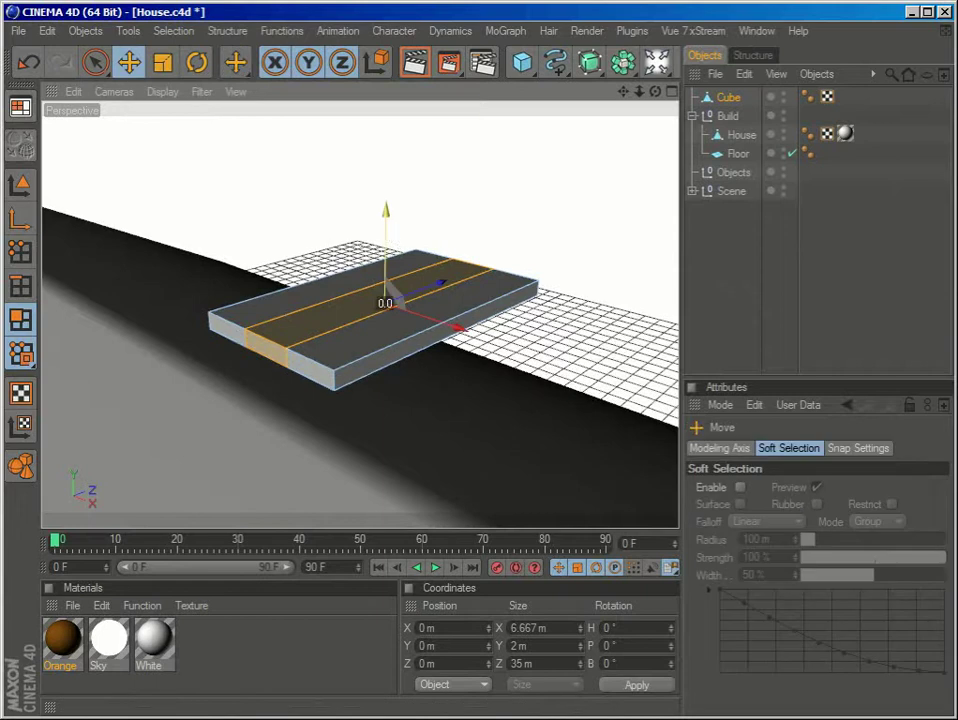
{"action": "left_click_drag", "start_coordinate": [386, 295], "coordinate": [394, 226]}
{"action": "right_click_drag", "start_coordinate": [428, 363], "coordinate": [340, 363], "text": "alt"}
{"action": "left_click_drag", "start_coordinate": [428, 363], "coordinate": [492, 362], "text": "alt"}
{"action": "left_click", "coordinate": [20, 186]}
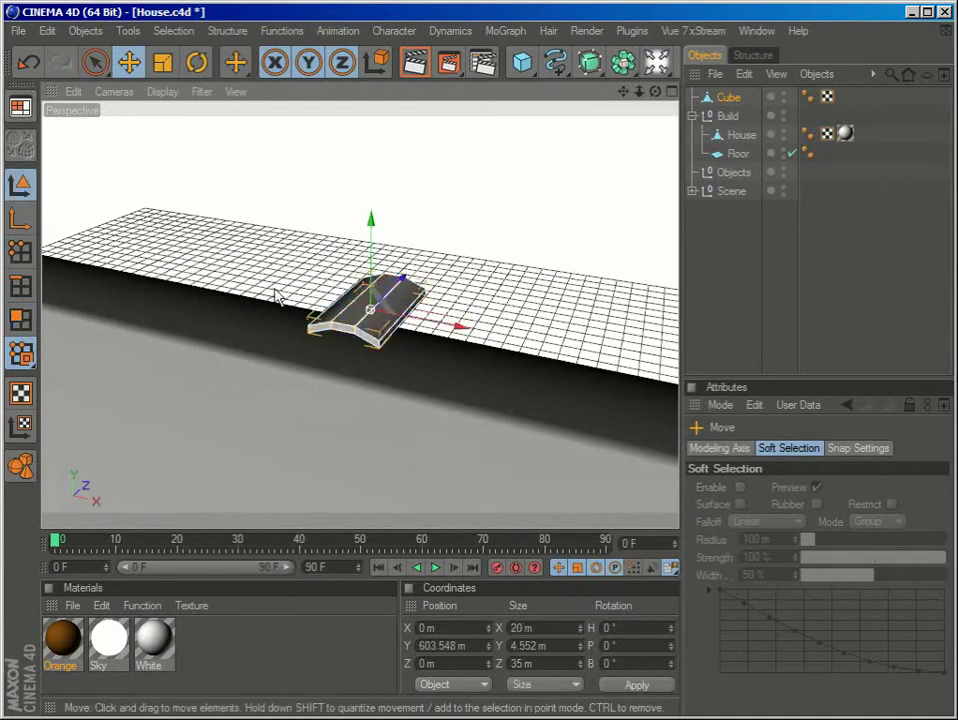
Step: Move the tile along X to about -627 m, onto the house's end wall in the Top view
{"action": "left_click_drag", "start_coordinate": [274, 295], "coordinate": [463, 474], "text": "alt"}
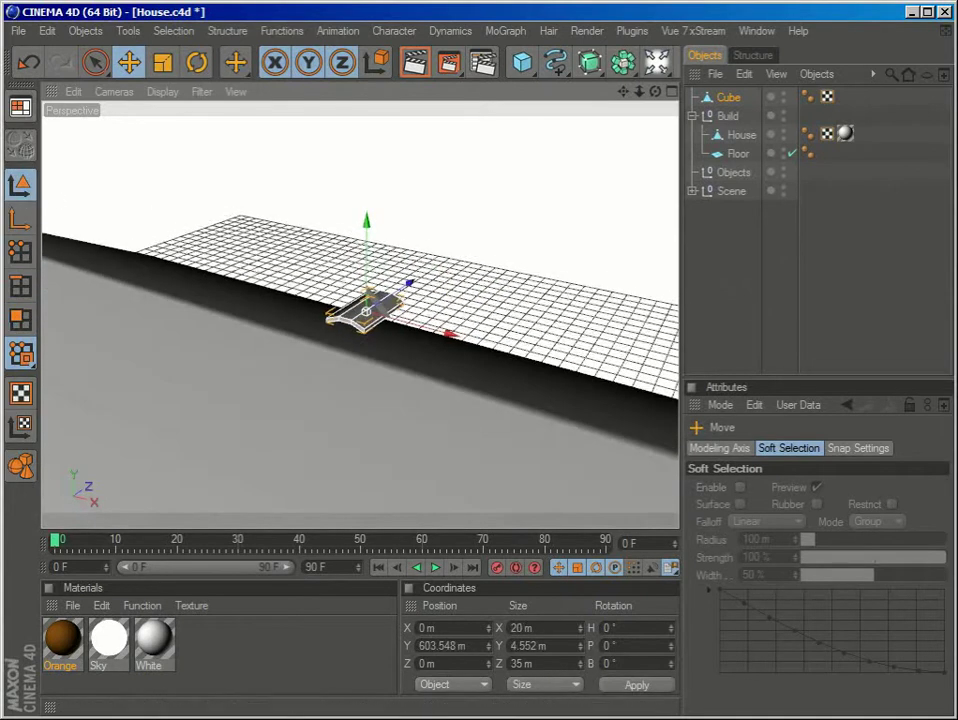
{"action": "left_click_drag", "start_coordinate": [385, 450], "coordinate": [462, 492], "text": "alt"}
{"action": "middle_click_drag", "start_coordinate": [413, 430], "coordinate": [612, 473], "text": "alt"}
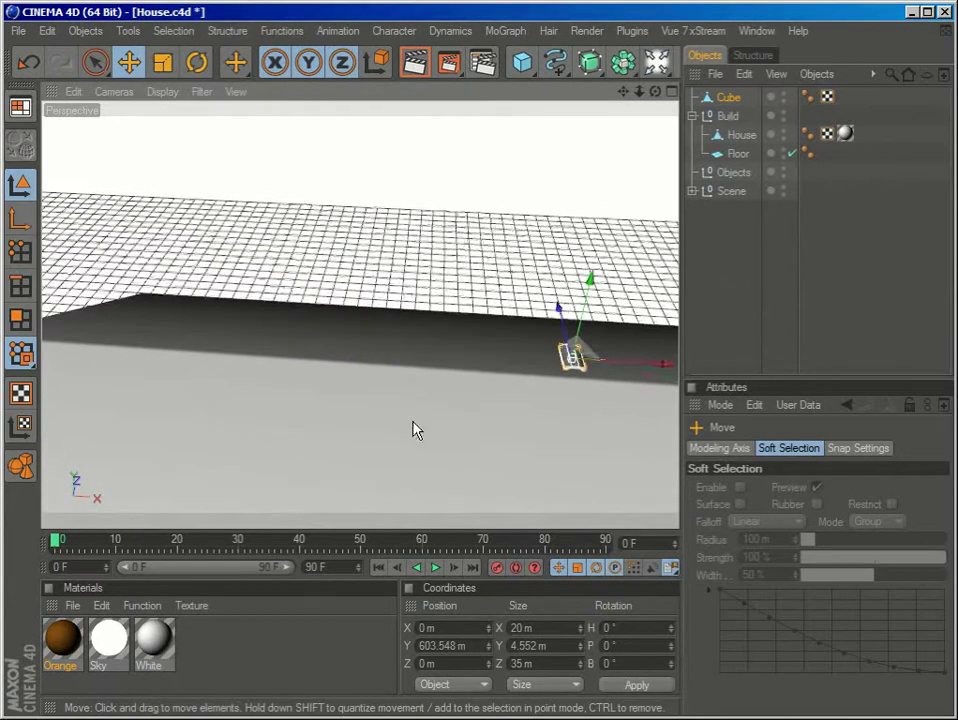
{"action": "left_click_drag", "start_coordinate": [670, 372], "coordinate": [327, 341]}
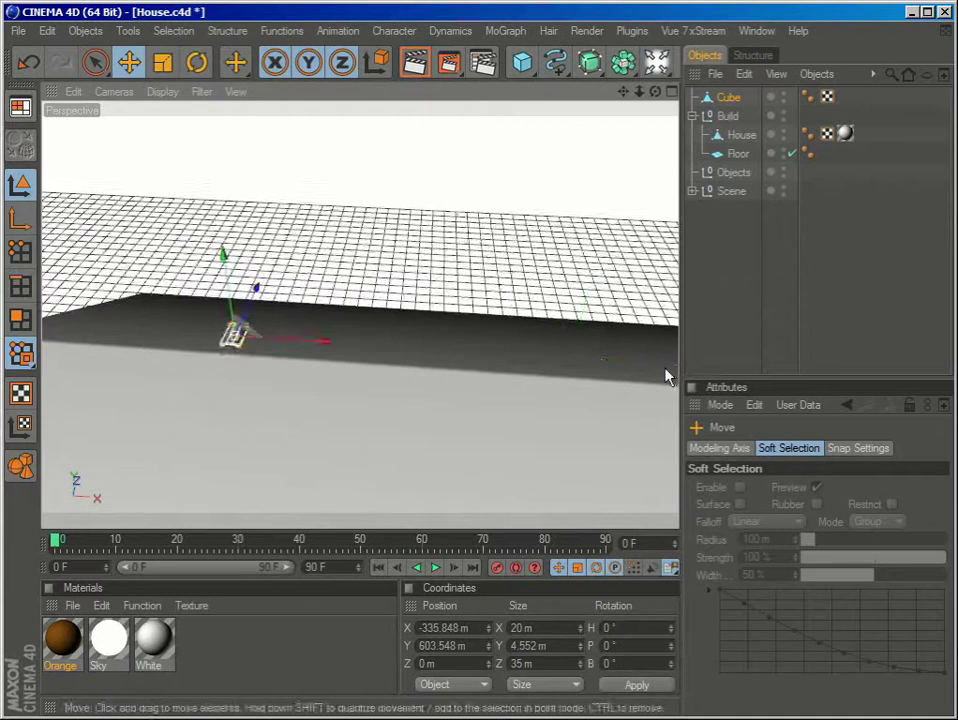
{"action": "middle_click", "coordinate": [599, 398]}
{"action": "middle_click", "coordinate": [567, 298]}
{"action": "scroll", "coordinate": [316, 345], "scroll_direction": "up", "scroll_amount": 10}
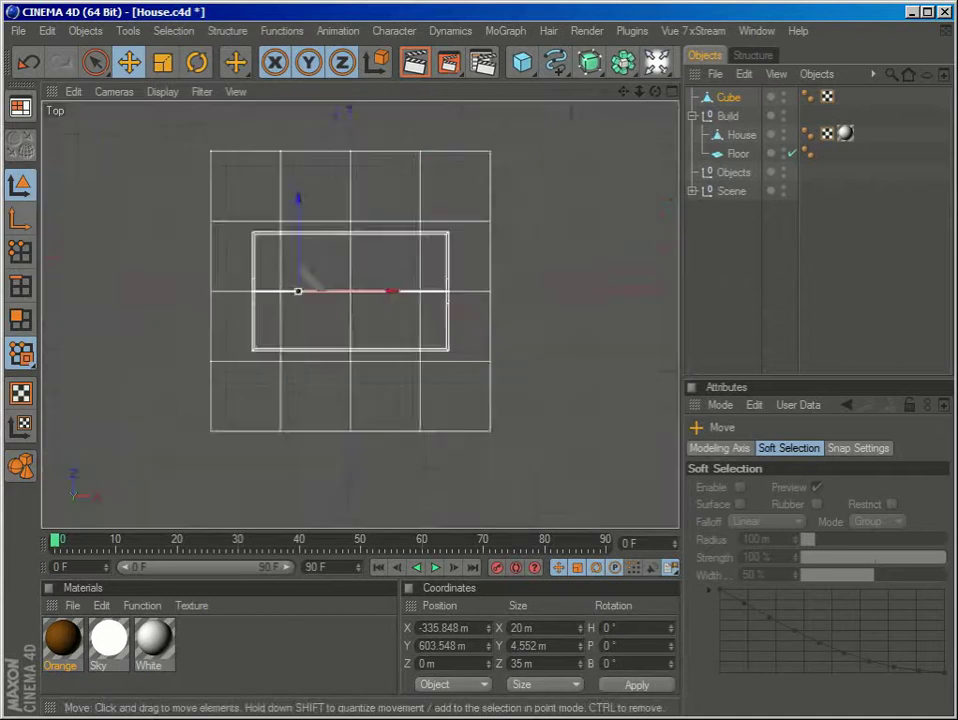
{"action": "scroll", "coordinate": [316, 345], "scroll_direction": "down", "scroll_amount": 5}
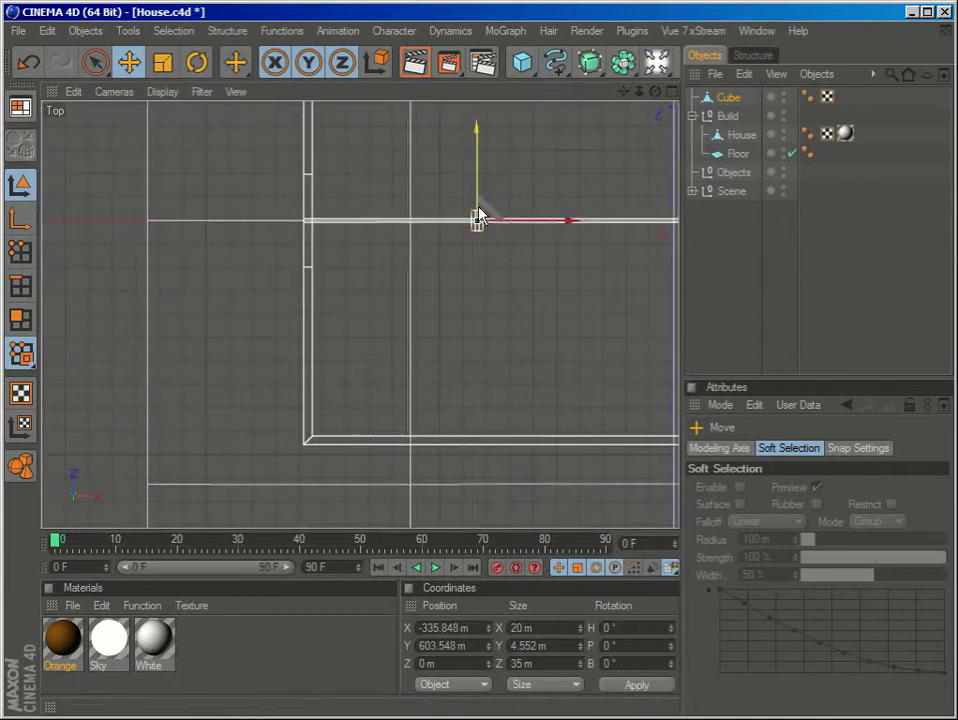
{"action": "left_click_drag", "start_coordinate": [564, 222], "coordinate": [310, 217]}
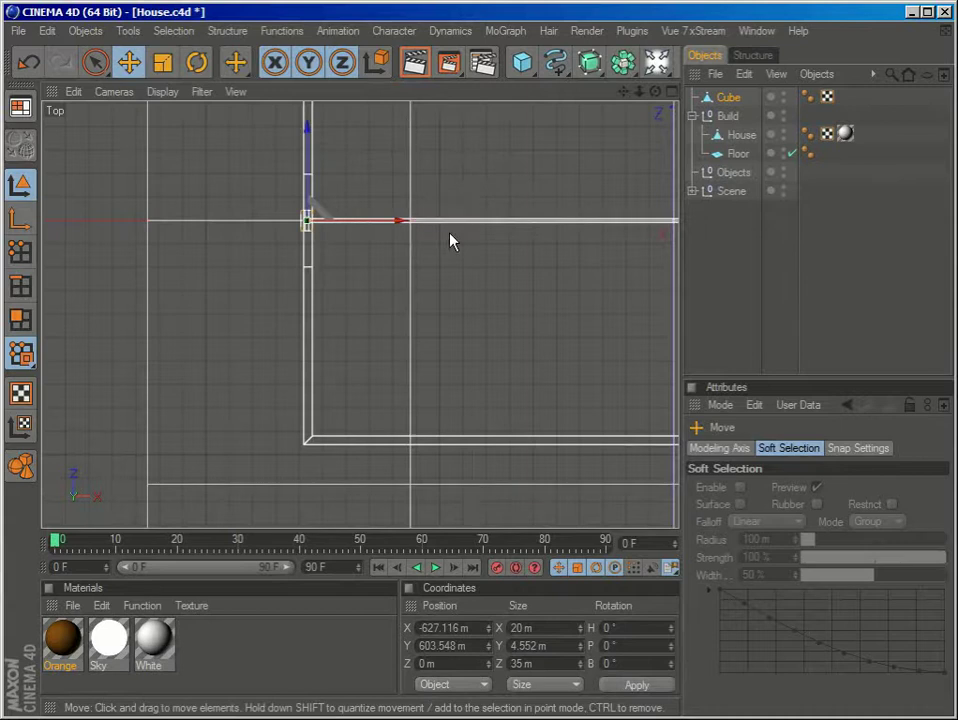
{"action": "scroll", "coordinate": [339, 224], "scroll_direction": "up", "scroll_amount": 5}
{"action": "scroll", "coordinate": [265, 215], "scroll_direction": "up", "scroll_amount": 3}
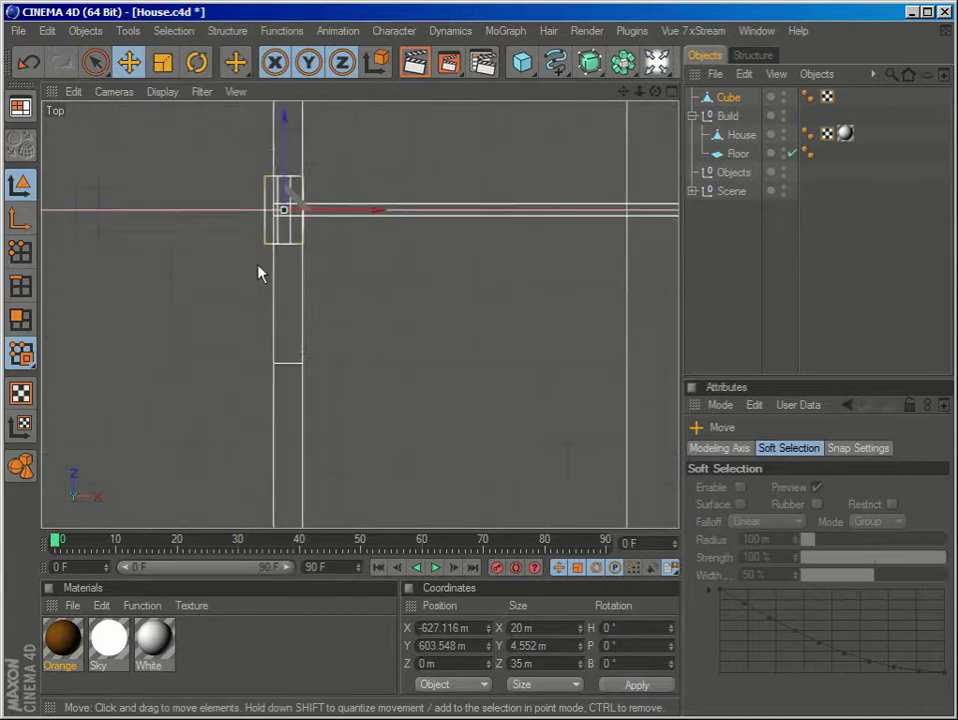
Step: Lower the tile onto the roof ridge in the Right view, at about Y 579 m and Z -1.9 m
{"action": "middle_click", "coordinate": [336, 252]}
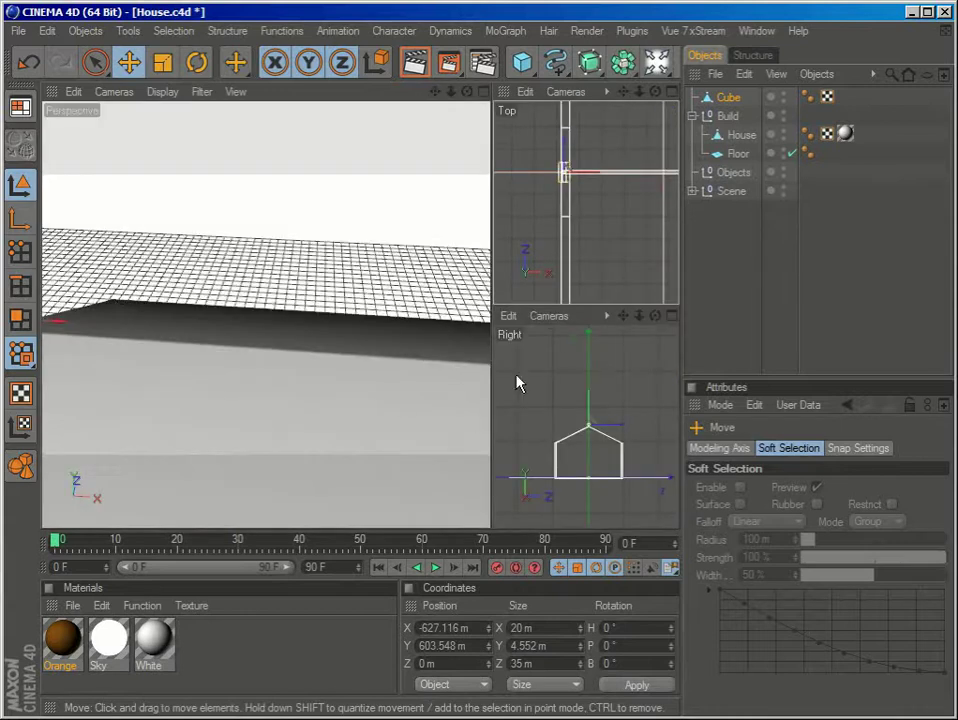
{"action": "middle_click", "coordinate": [517, 383]}
{"action": "scroll", "coordinate": [475, 398], "scroll_direction": "up", "scroll_amount": 6}
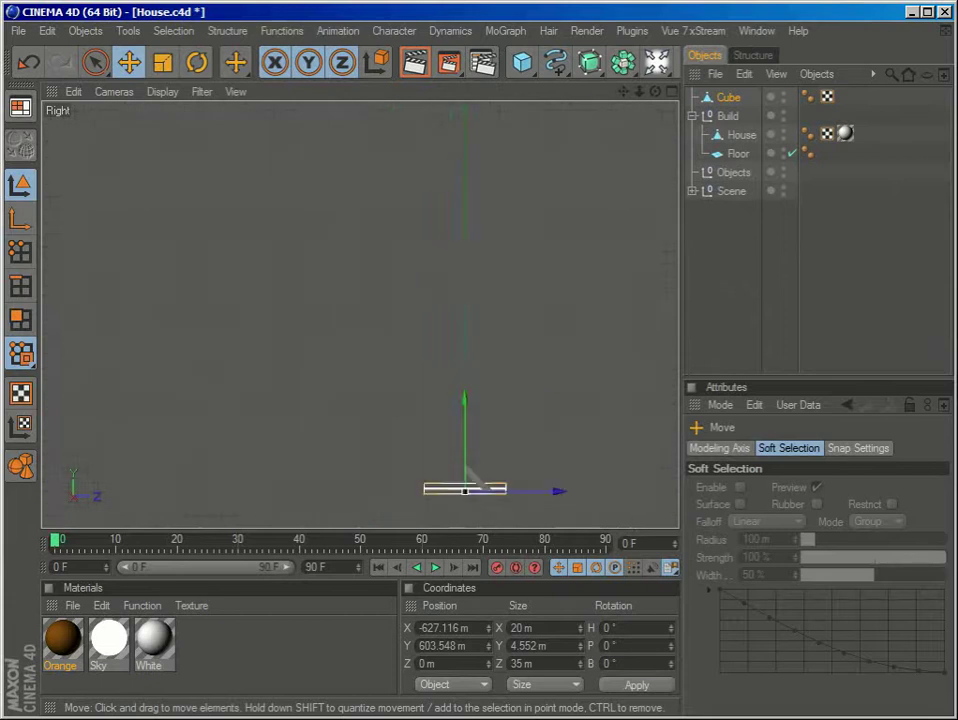
{"action": "scroll", "coordinate": [475, 398], "scroll_direction": "up", "scroll_amount": 1}
{"action": "middle_click_drag", "start_coordinate": [481, 485], "coordinate": [468, 338], "text": "alt"}
{"action": "left_click_drag", "start_coordinate": [468, 338], "coordinate": [463, 399]}
{"action": "right_click_drag", "start_coordinate": [320, 445], "coordinate": [430, 445], "text": "alt"}
{"action": "middle_click_drag", "start_coordinate": [320, 435], "coordinate": [297, 280], "text": "alt"}
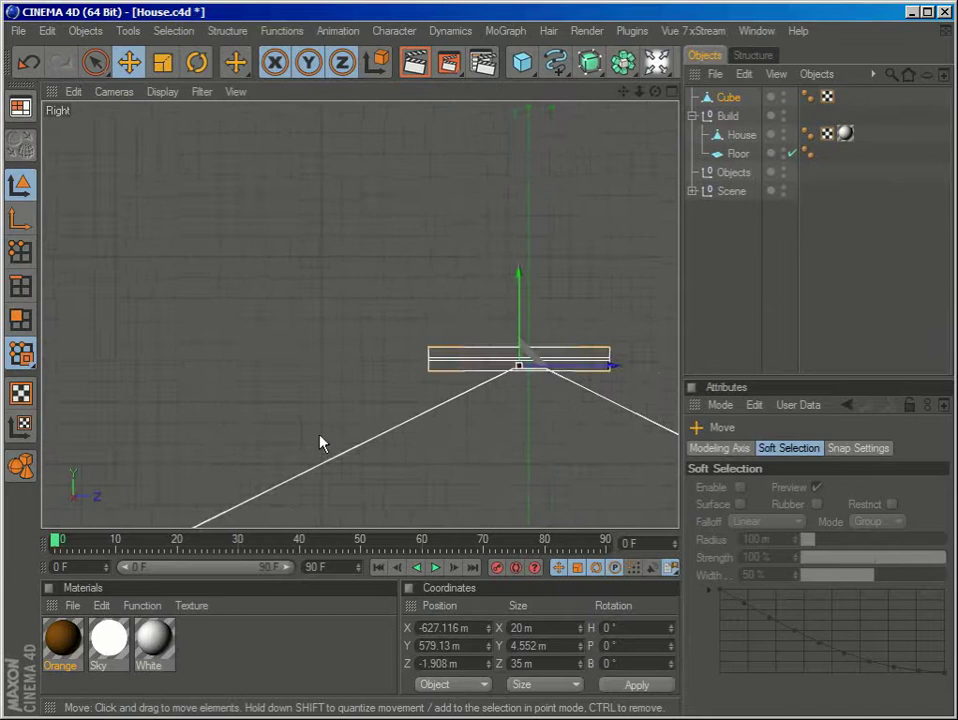
{"action": "scroll", "coordinate": [321, 443], "scroll_direction": "up", "scroll_amount": 3}
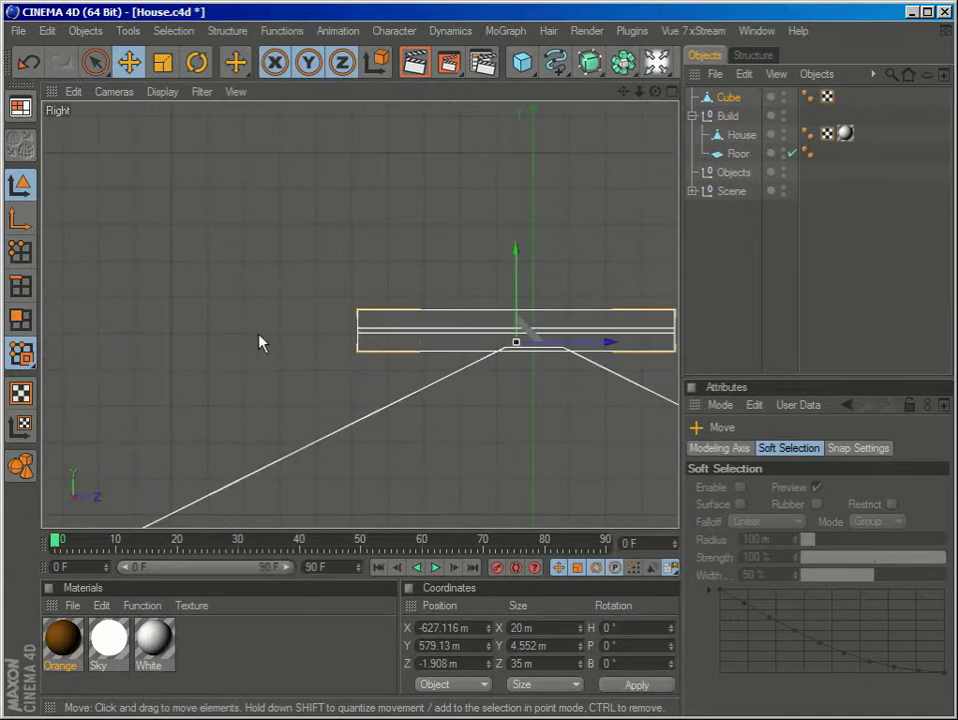
Step: Rotate the tile's pitch to about 29.6° to match the roof slope, and slide it down to about Y 574 m, Z -11 m
{"action": "key", "text": "r"}
{"action": "left_click_drag", "start_coordinate": [483, 306], "coordinate": [475, 334]}
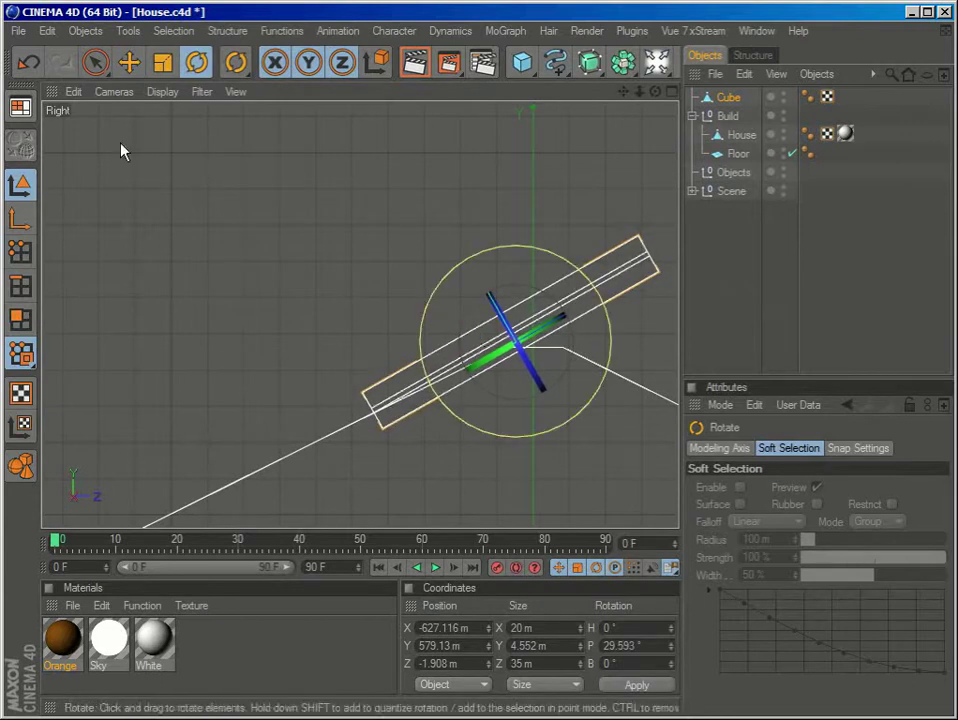
{"action": "left_click", "coordinate": [127, 61]}
{"action": "left_click_drag", "start_coordinate": [587, 293], "coordinate": [505, 339]}
Step: Examine the tile's position at the roof's upper corner from several angles in the Perspective view
{"action": "middle_click", "coordinate": [565, 207]}
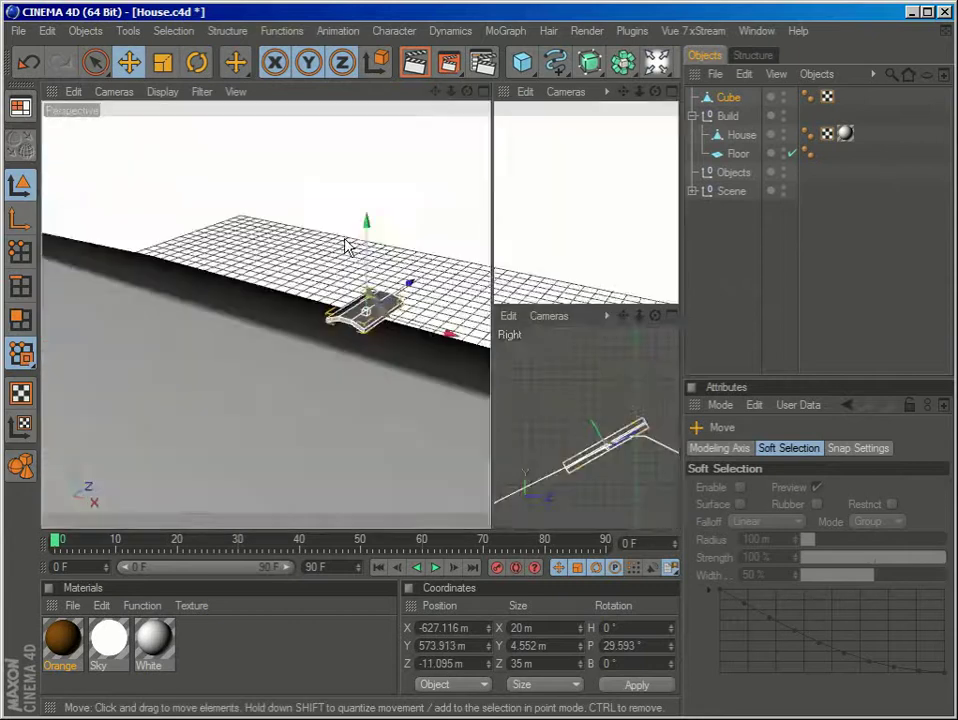
{"action": "middle_click", "coordinate": [343, 242]}
{"action": "mouse_move", "coordinate": [297, 300]}
{"action": "left_mouse_down", "text": "alt"}
{"action": "mouse_move", "coordinate": [335, 340]}
{"action": "mouse_move", "coordinate": [355, 338]}
{"action": "mouse_move", "coordinate": [350, 310]}
{"action": "mouse_move", "coordinate": [372, 305]}
{"action": "left_mouse_up", "text": "alt"}
{"action": "middle_click_drag", "start_coordinate": [350, 399], "coordinate": [450, 335], "text": "alt"}
{"action": "right_click_drag", "start_coordinate": [300, 399], "coordinate": [350, 399], "text": "alt"}
{"action": "middle_click_drag", "start_coordinate": [350, 399], "coordinate": [190, 558], "text": "alt"}
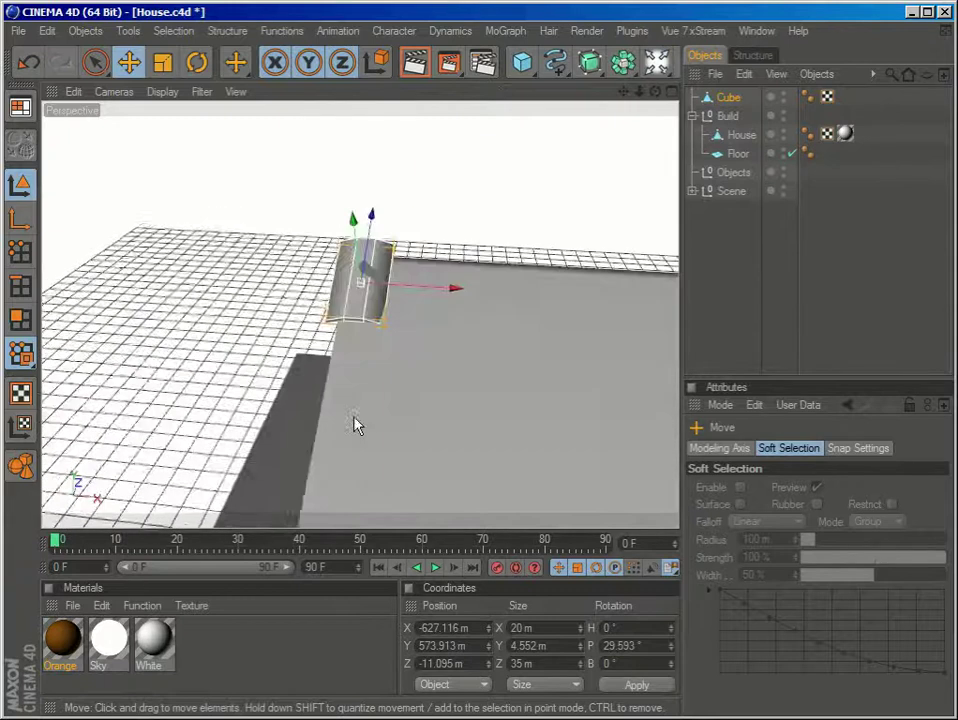
{"action": "left_click_drag", "start_coordinate": [355, 417], "coordinate": [283, 327], "text": "alt"}
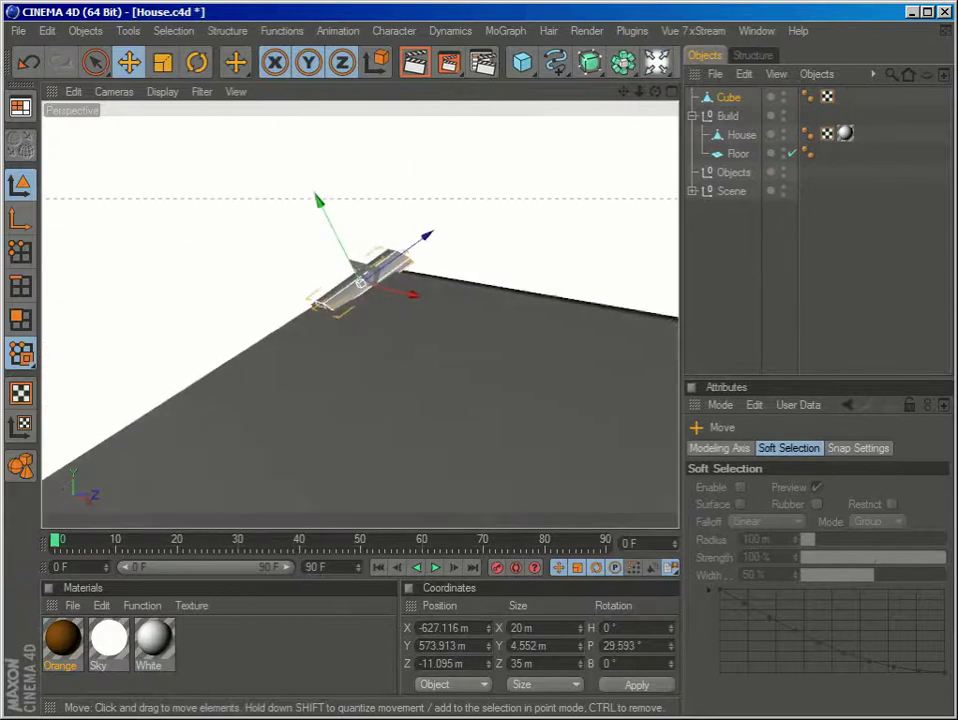
Step: Start the Duplicate tool on the roof tile and view the roof slope along the ridge
{"action": "right_click_drag", "start_coordinate": [430, 423], "coordinate": [362, 423], "text": "alt"}
{"action": "mouse_move", "coordinate": [411, 410]}
{"action": "middle_mouse_down", "text": "alt"}
{"action": "mouse_move", "coordinate": [368, 367]}
{"action": "mouse_move", "coordinate": [416, 420]}
{"action": "middle_mouse_up", "text": "alt"}
{"action": "left_click_drag", "start_coordinate": [405, 400], "coordinate": [118, 374], "text": "alt"}
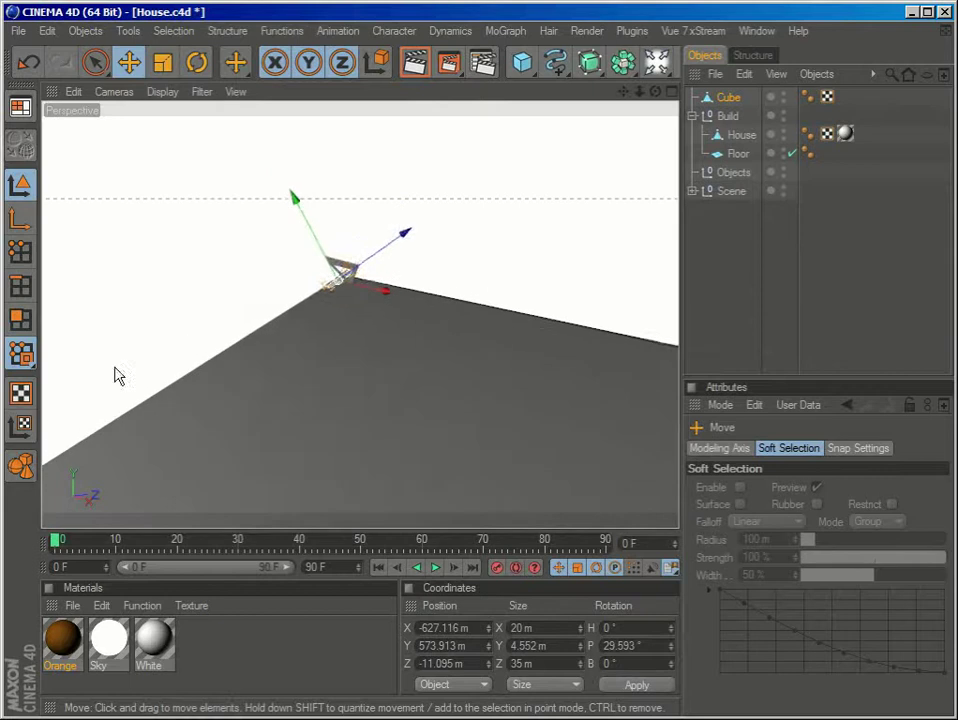
{"action": "left_click", "coordinate": [282, 31]}
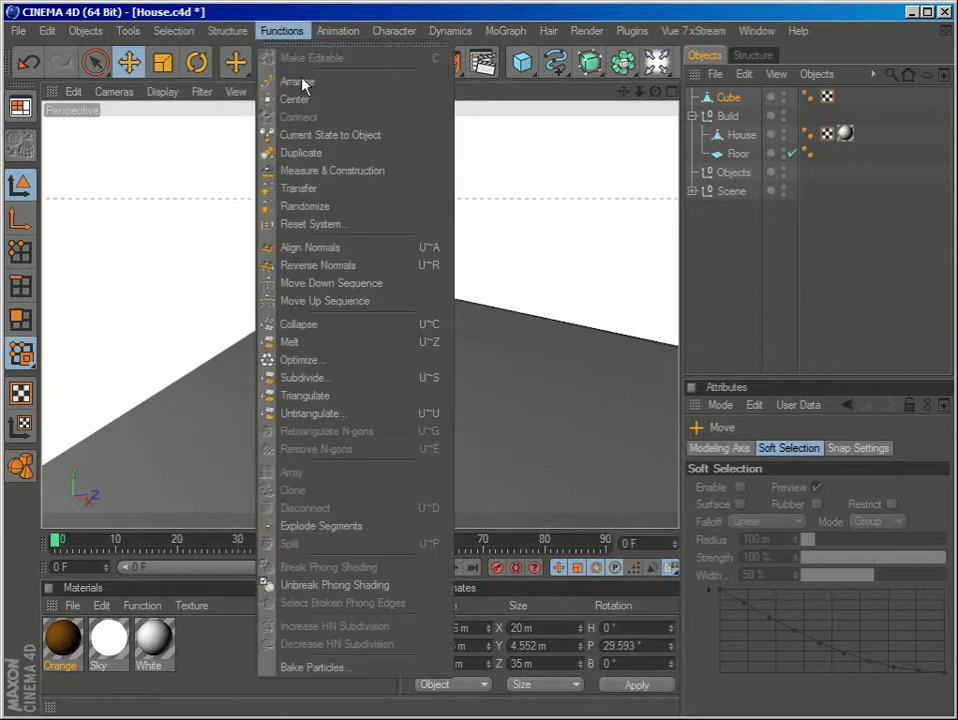
{"action": "left_click", "coordinate": [300, 152]}
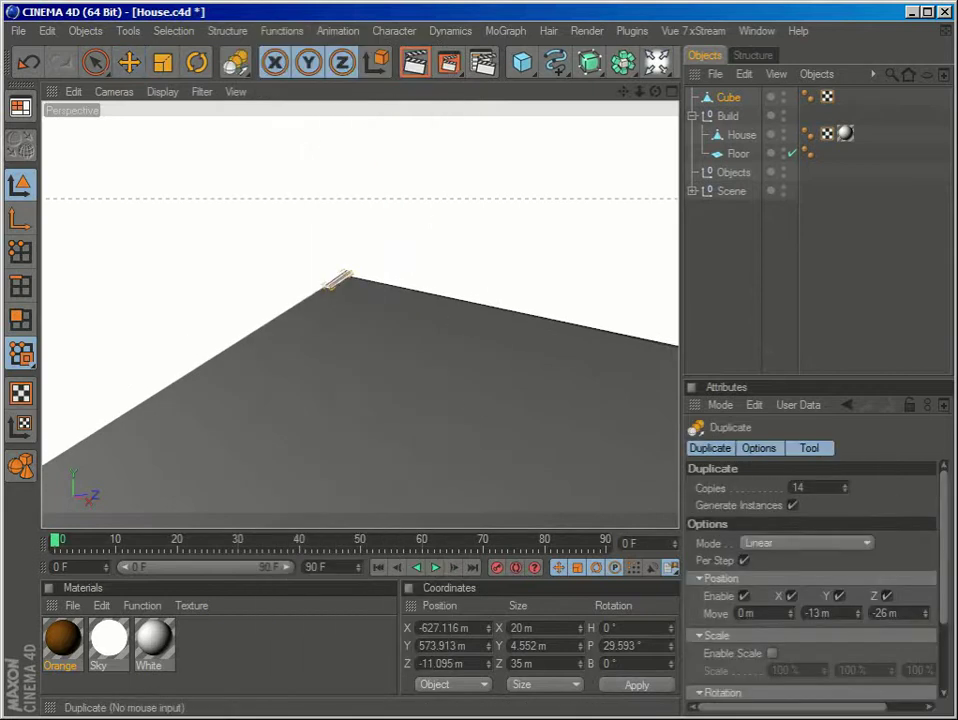
{"action": "left_click_drag", "start_coordinate": [565, 439], "coordinate": [640, 470], "text": "alt"}
{"action": "middle_click_drag", "start_coordinate": [555, 433], "coordinate": [437, 374], "text": "alt"}
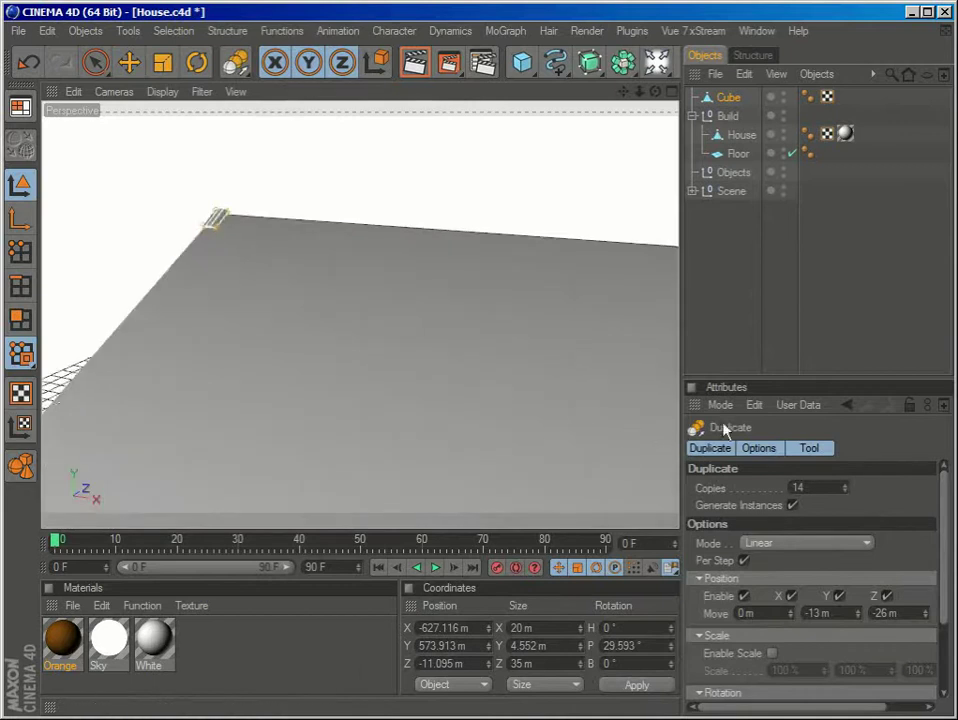
Step: Undock the Duplicate settings into a floating window and enlarge it to show all options
{"action": "left_click", "coordinate": [691, 387]}
{"action": "left_click", "coordinate": [712, 410]}
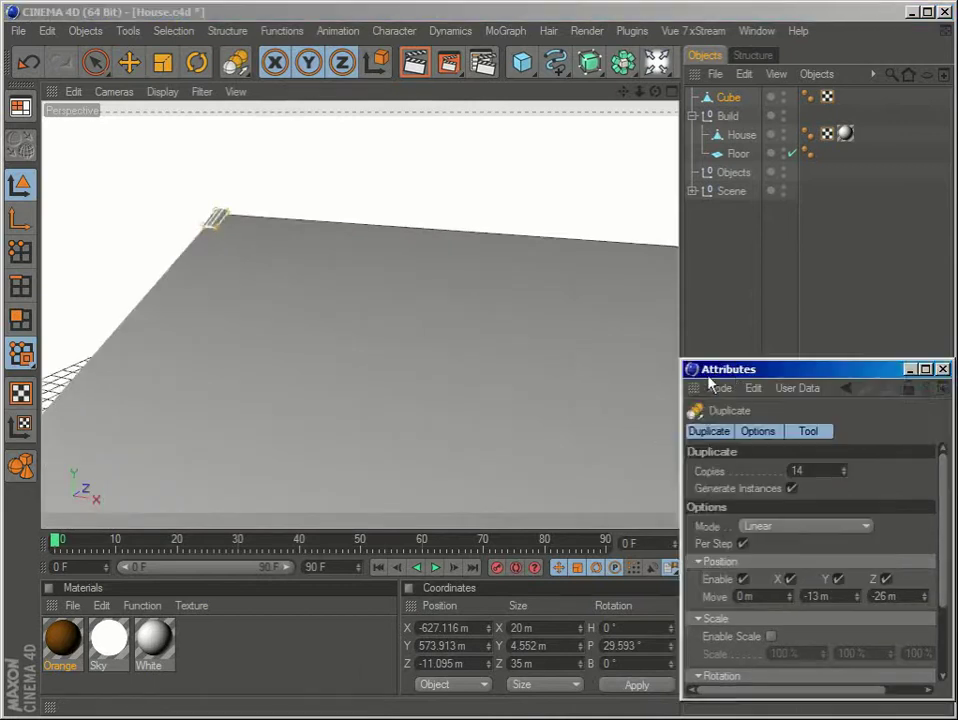
{"action": "left_click_drag", "start_coordinate": [734, 380], "coordinate": [374, 185]}
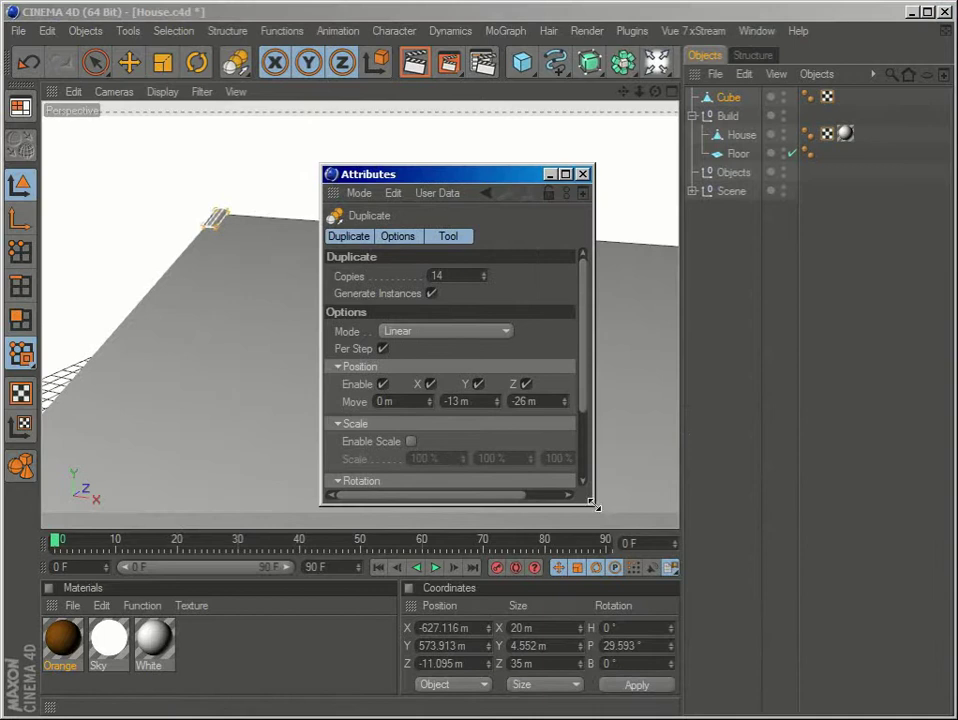
{"action": "left_click_drag", "start_coordinate": [596, 506], "coordinate": [824, 661]}
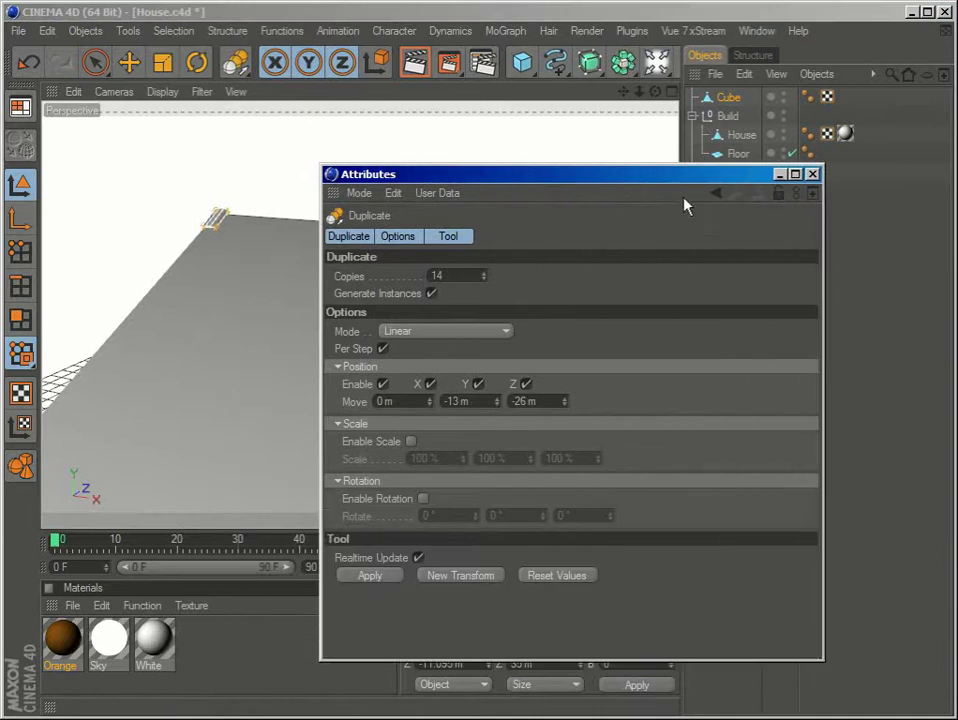
{"action": "left_click_drag", "start_coordinate": [672, 178], "coordinate": [717, 203]}
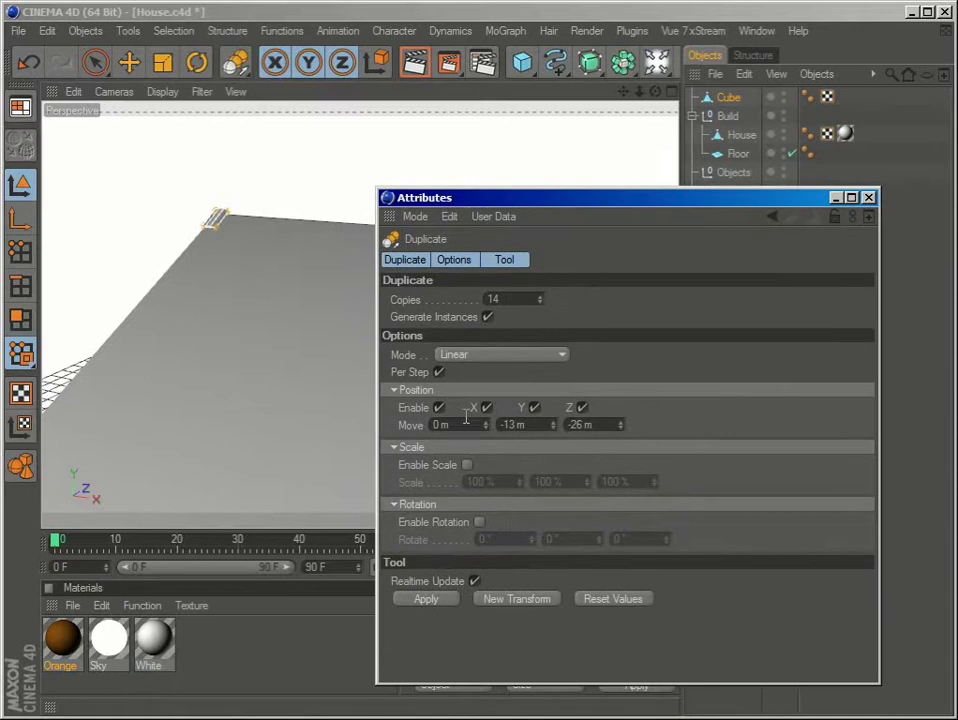
Step: Reset the Duplicate settings and create 8 linear copies of the tile with a move of 20 m in X and 0 m in Y
{"action": "left_click", "coordinate": [612, 597]}
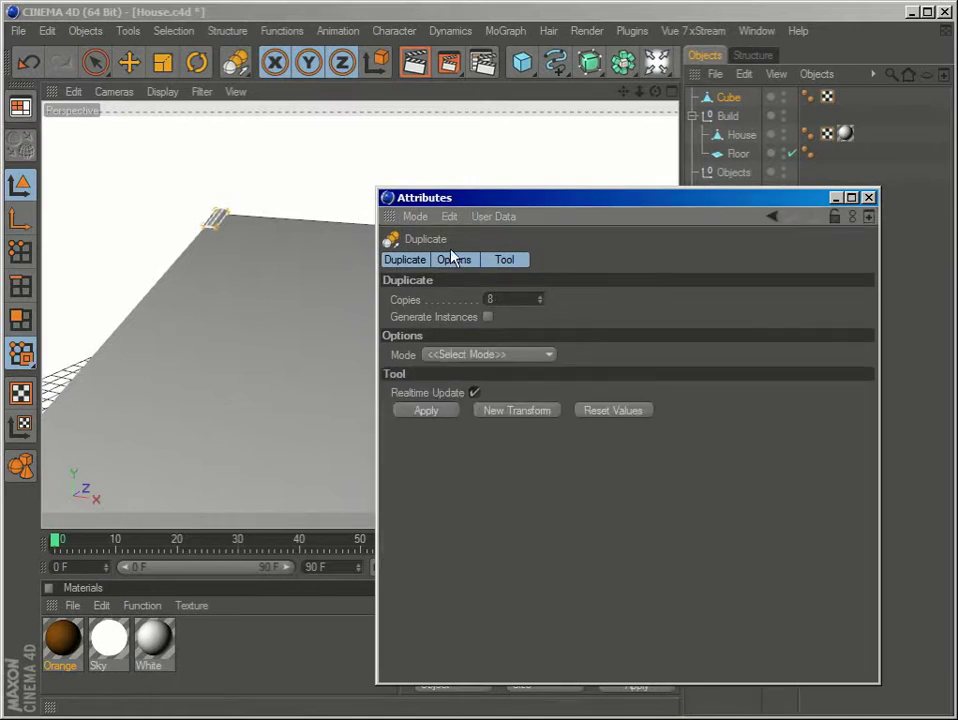
{"action": "left_click", "coordinate": [470, 354]}
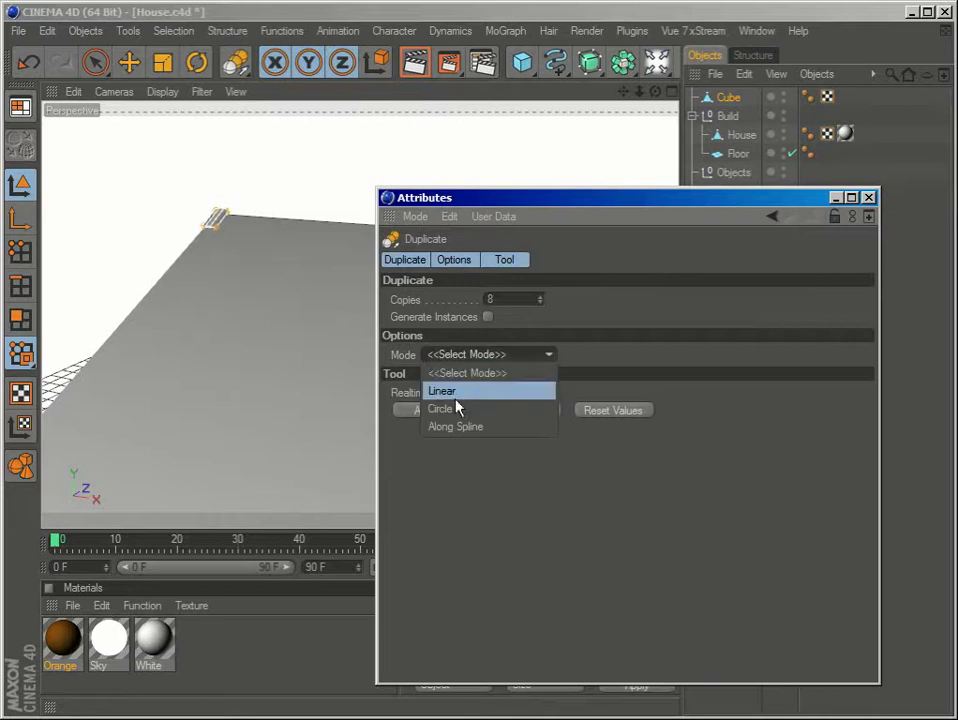
{"action": "left_click", "coordinate": [452, 393]}
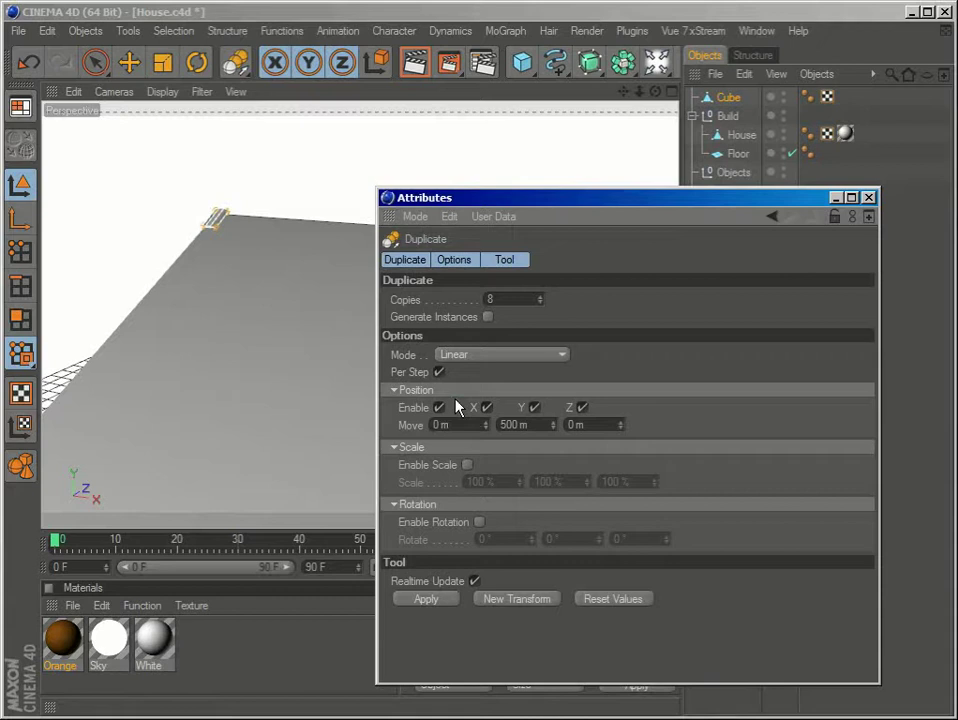
{"action": "double_click", "coordinate": [513, 424]}
{"action": "type", "text": "0"}
{"action": "left_click_drag", "start_coordinate": [487, 428], "coordinate": [486, 441]}
{"action": "left_click", "coordinate": [446, 599]}
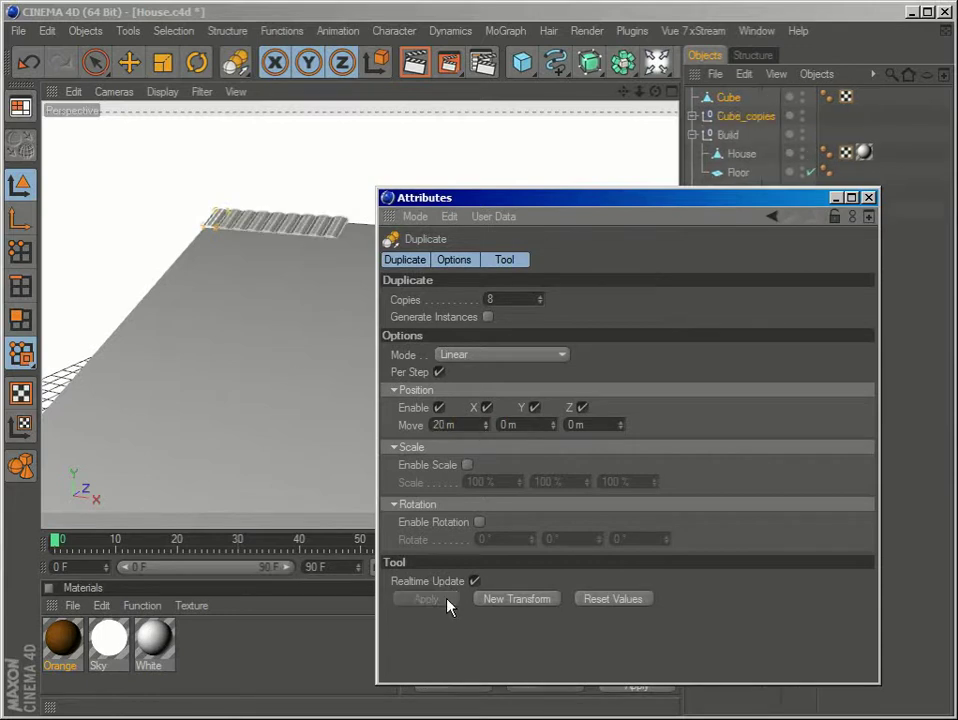
Step: Examine up close how the duplicated tiles adjoin each other along the ridge
{"action": "left_click_drag", "start_coordinate": [302, 378], "coordinate": [280, 363], "text": "alt"}
{"action": "right_click_drag", "start_coordinate": [280, 363], "coordinate": [350, 363], "text": "alt"}
{"action": "middle_click_drag", "start_coordinate": [233, 298], "coordinate": [223, 466], "text": "alt"}
{"action": "right_click_drag", "start_coordinate": [190, 334], "coordinate": [290, 334], "text": "alt"}
{"action": "left_click_drag", "start_coordinate": [190, 340], "coordinate": [160, 310], "text": "alt"}
{"action": "left_click_drag", "start_coordinate": [173, 374], "coordinate": [190, 400], "text": "alt"}
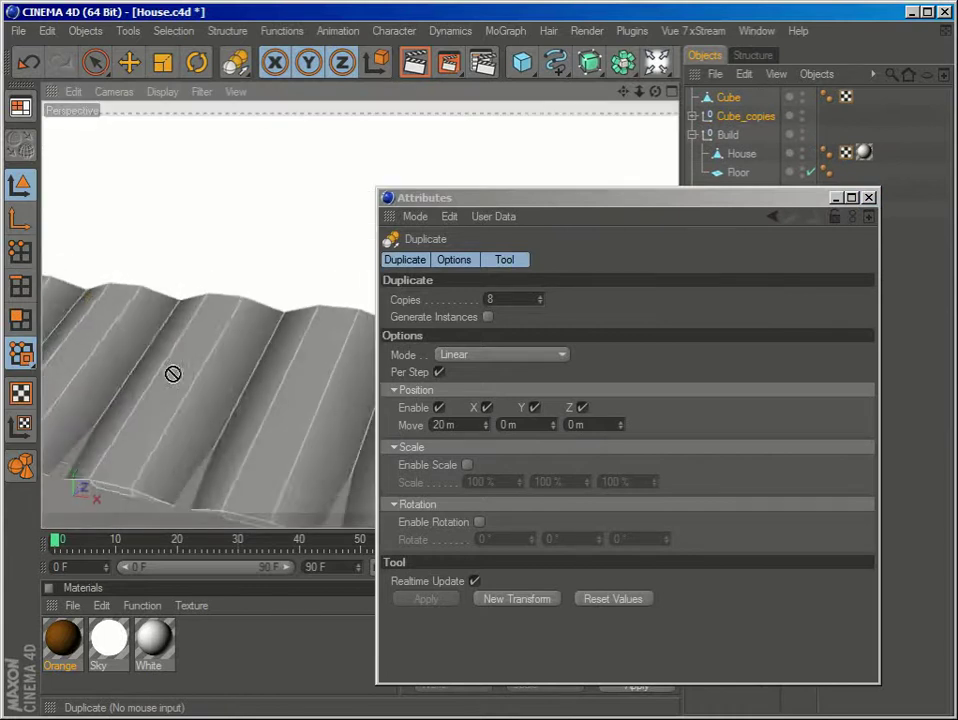
{"action": "middle_click_drag", "start_coordinate": [173, 372], "coordinate": [173, 302], "text": "alt"}
{"action": "right_click_drag", "start_coordinate": [173, 374], "coordinate": [120, 374], "text": "alt"}
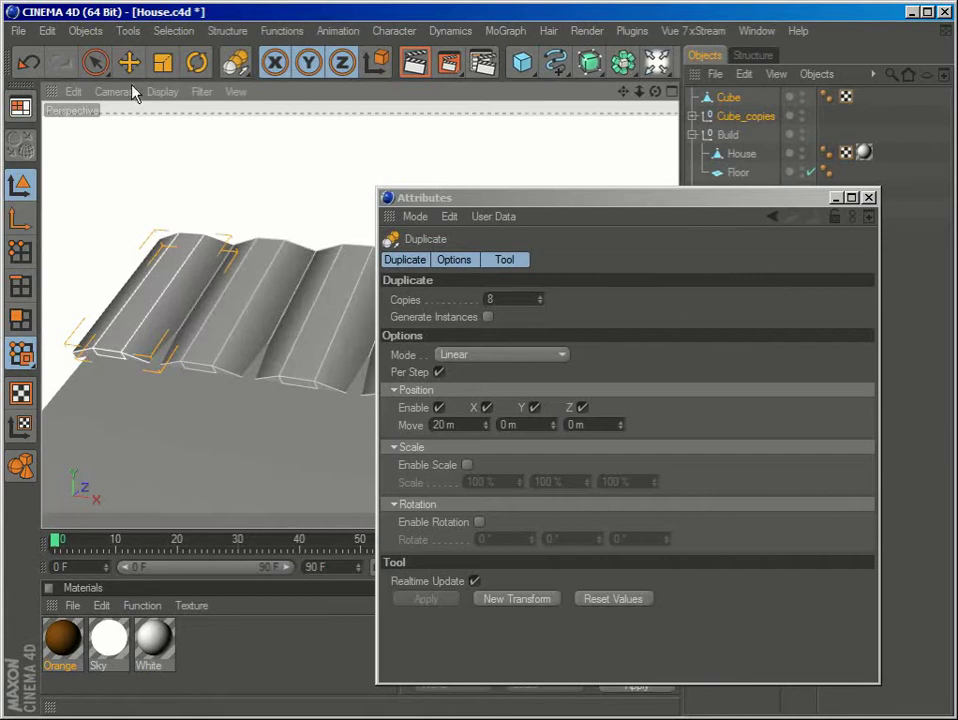
Step: Undo the tile copies and create the 8 copies again as instances
{"action": "left_click", "coordinate": [31, 65]}
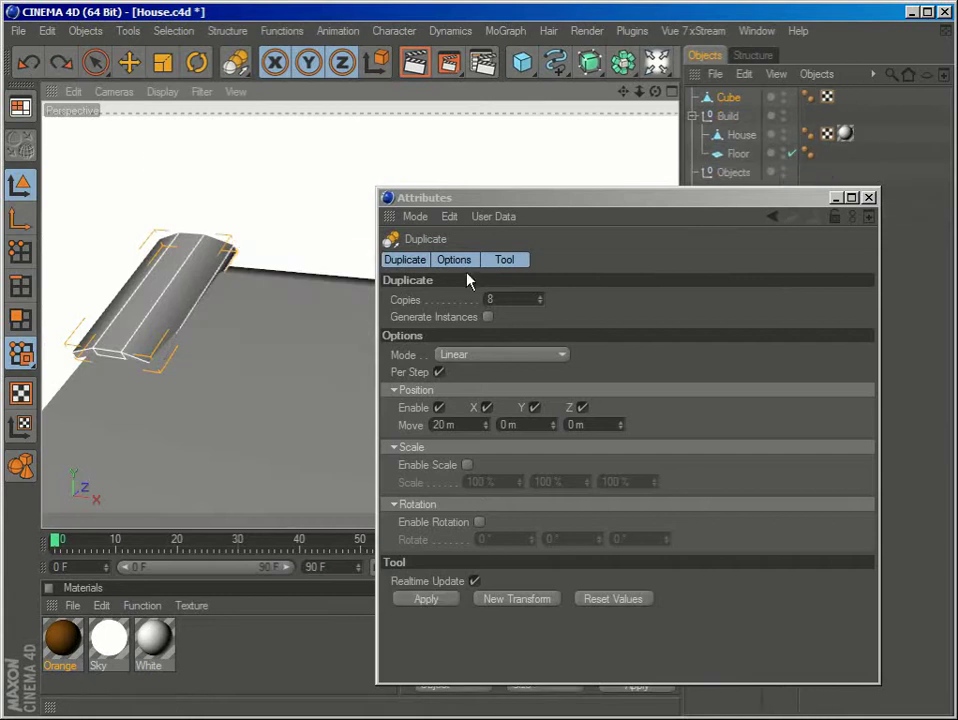
{"action": "left_click", "coordinate": [488, 317]}
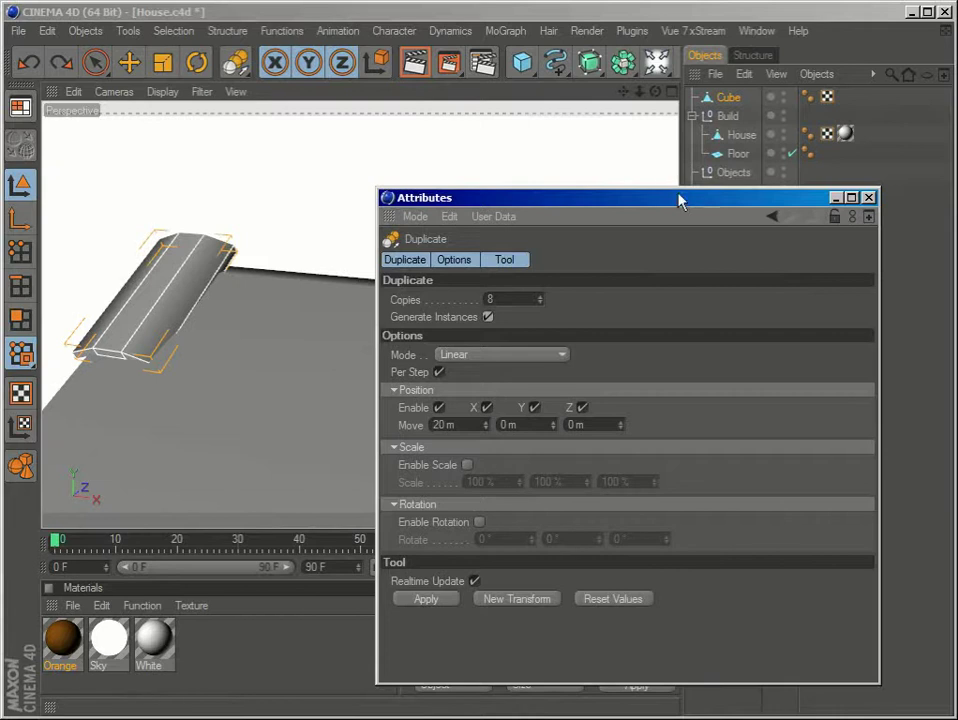
{"action": "left_click_drag", "start_coordinate": [680, 199], "coordinate": [727, 185]}
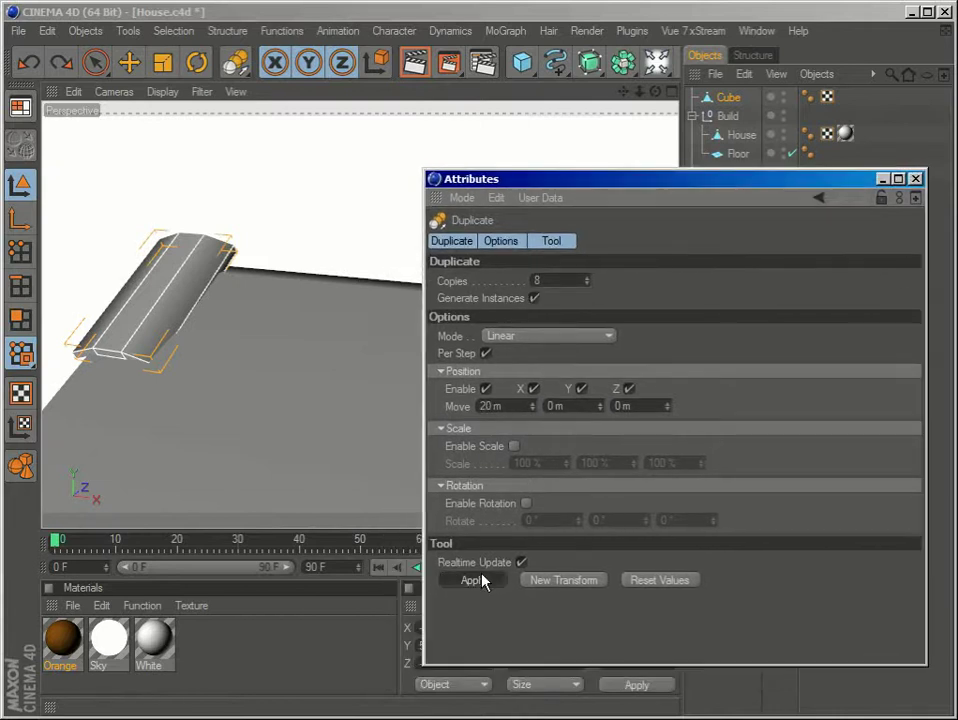
Step: Try a 21 m X spacing between the tile copies, and restore it to 20 m
{"action": "left_click_drag", "start_coordinate": [173, 401], "coordinate": [285, 395], "text": "alt"}
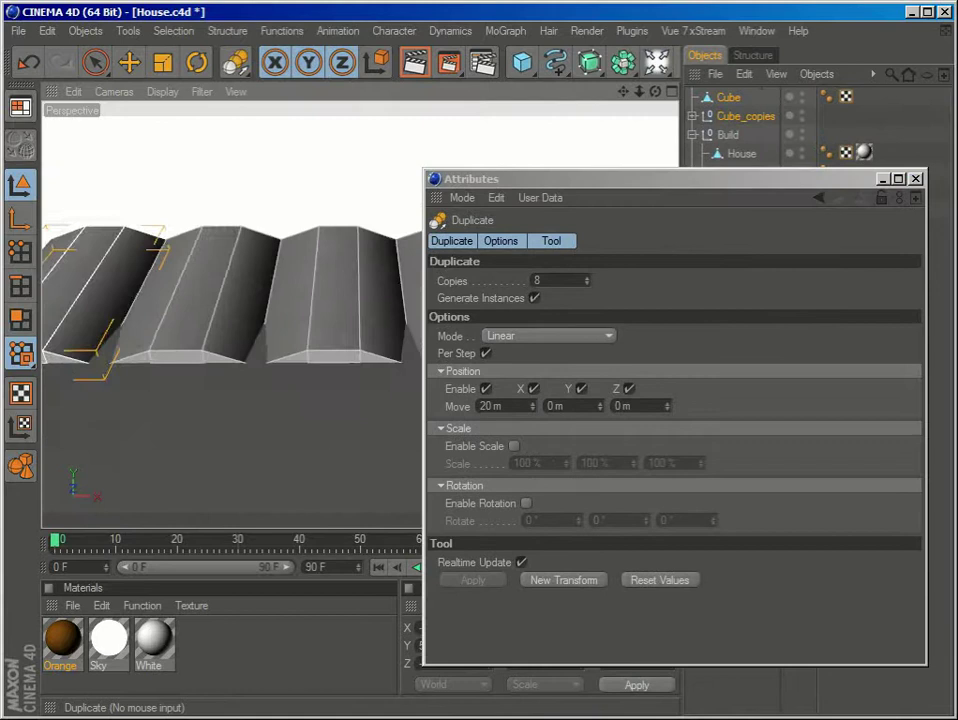
{"action": "scroll", "coordinate": [284, 342], "scroll_direction": "up", "scroll_amount": 2}
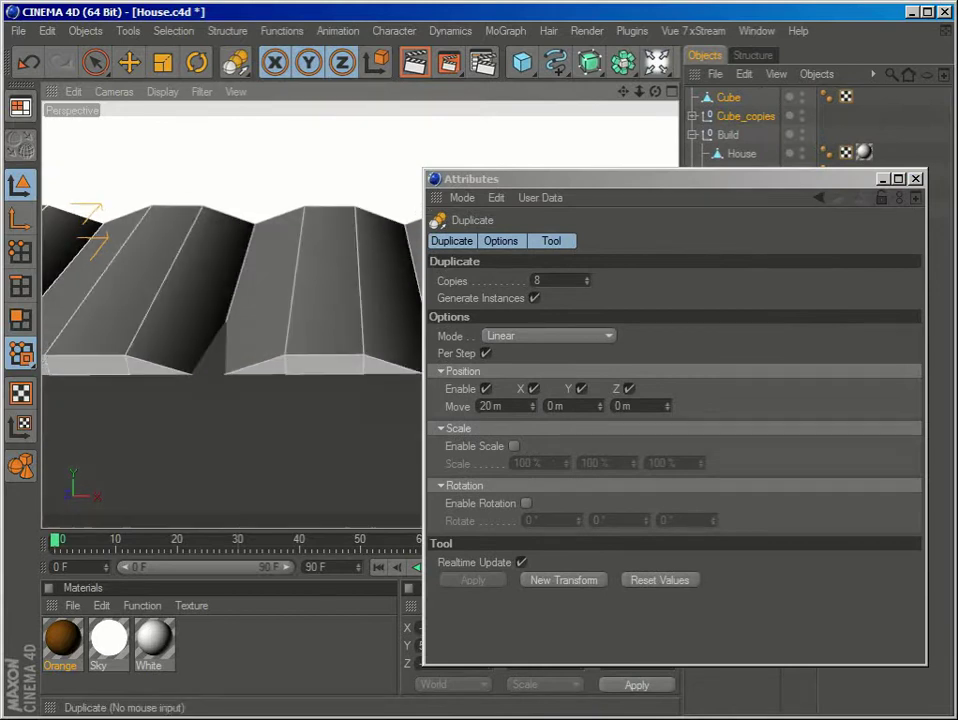
{"action": "left_click", "coordinate": [532, 404]}
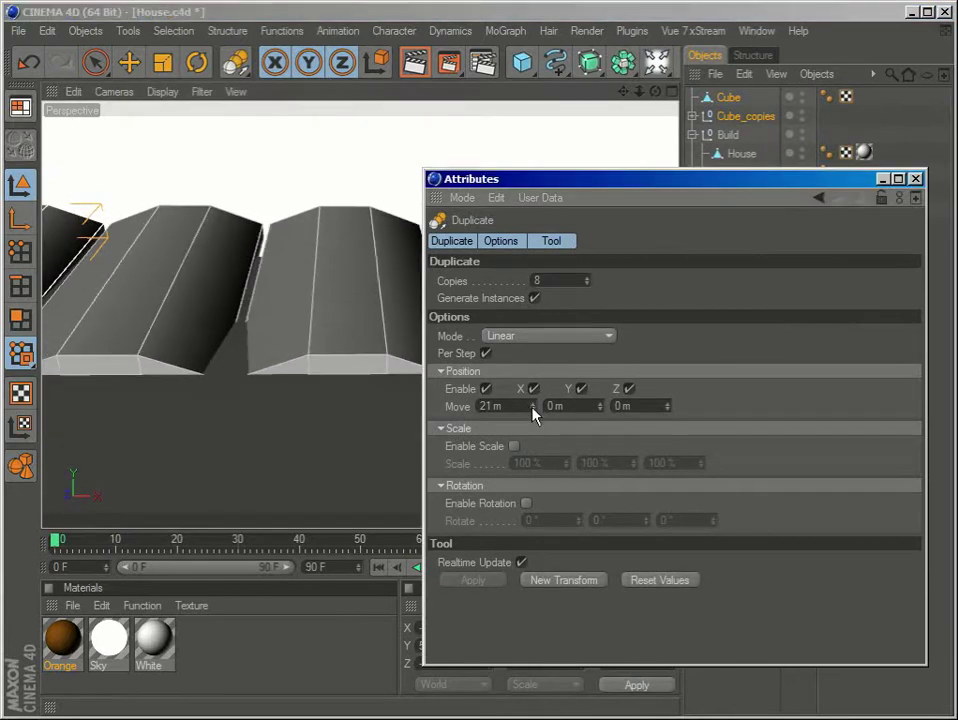
{"action": "left_click", "coordinate": [532, 410]}
{"action": "left_click_drag", "start_coordinate": [330, 380], "coordinate": [285, 420], "text": "alt"}
{"action": "right_click_drag", "start_coordinate": [285, 380], "coordinate": [190, 380], "text": "alt"}
{"action": "middle_click_drag", "start_coordinate": [285, 380], "coordinate": [185, 405], "text": "alt"}
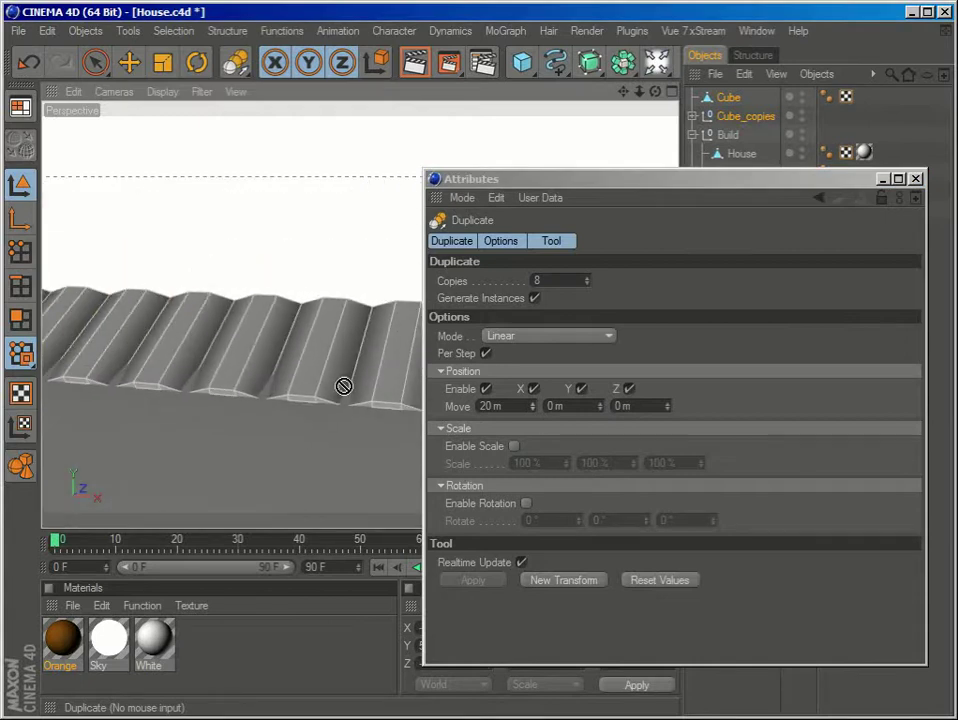
Step: Raise the number of tile copies to 63 so the row spans the roof ridge from end to end
{"action": "scroll", "coordinate": [343, 386], "scroll_direction": "down", "scroll_amount": 10}
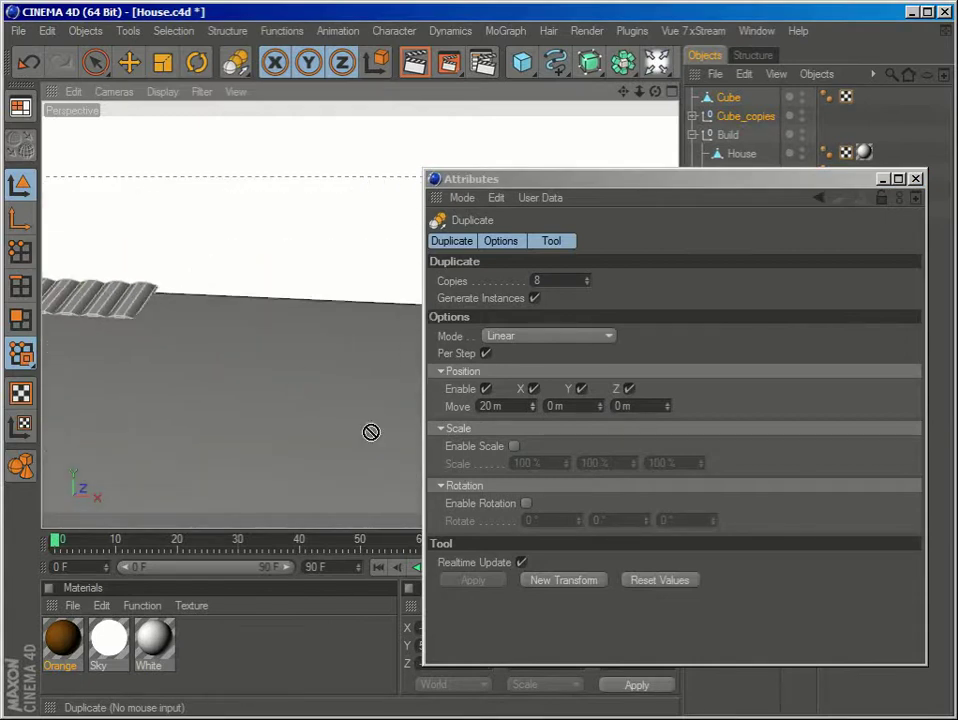
{"action": "left_click_drag", "start_coordinate": [590, 281], "coordinate": [590, 250]}
{"action": "middle_click_drag", "start_coordinate": [367, 341], "coordinate": [200, 340], "text": "alt"}
{"action": "scroll", "coordinate": [374, 342], "scroll_direction": "up", "scroll_amount": 5}
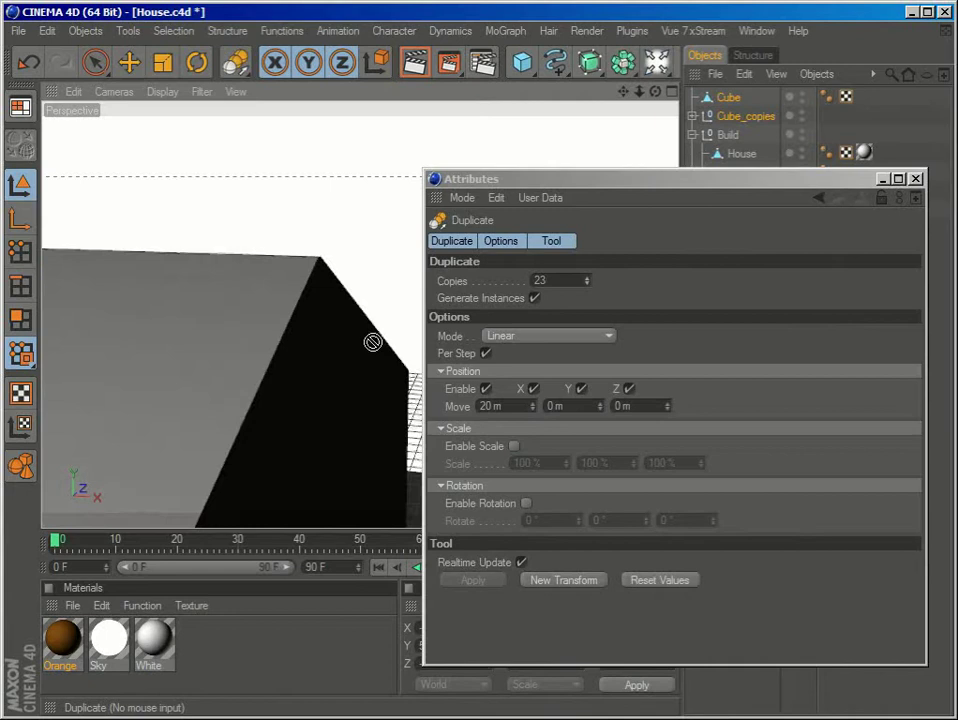
{"action": "left_click_drag", "start_coordinate": [585, 281], "coordinate": [588, 252]}
{"action": "left_click", "coordinate": [587, 278]}
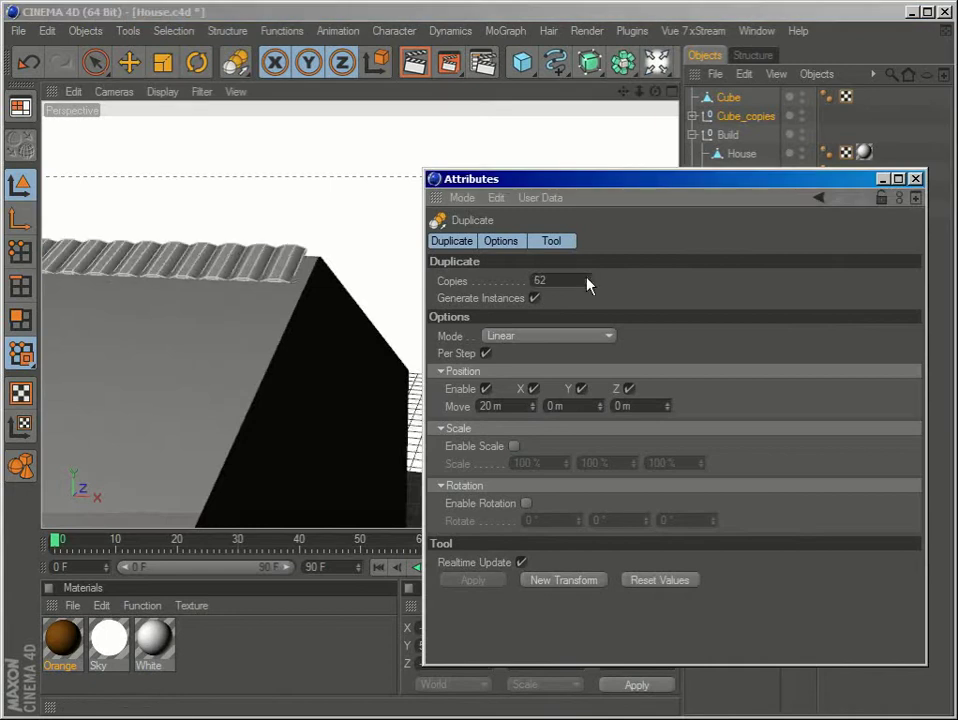
{"action": "left_click", "coordinate": [587, 278]}
{"action": "middle_click_drag", "start_coordinate": [164, 412], "coordinate": [345, 405], "text": "alt"}
{"action": "left_click_drag", "start_coordinate": [267, 371], "coordinate": [238, 389], "text": "alt"}
{"action": "left_click_drag", "start_coordinate": [305, 357], "coordinate": [333, 389], "text": "alt"}
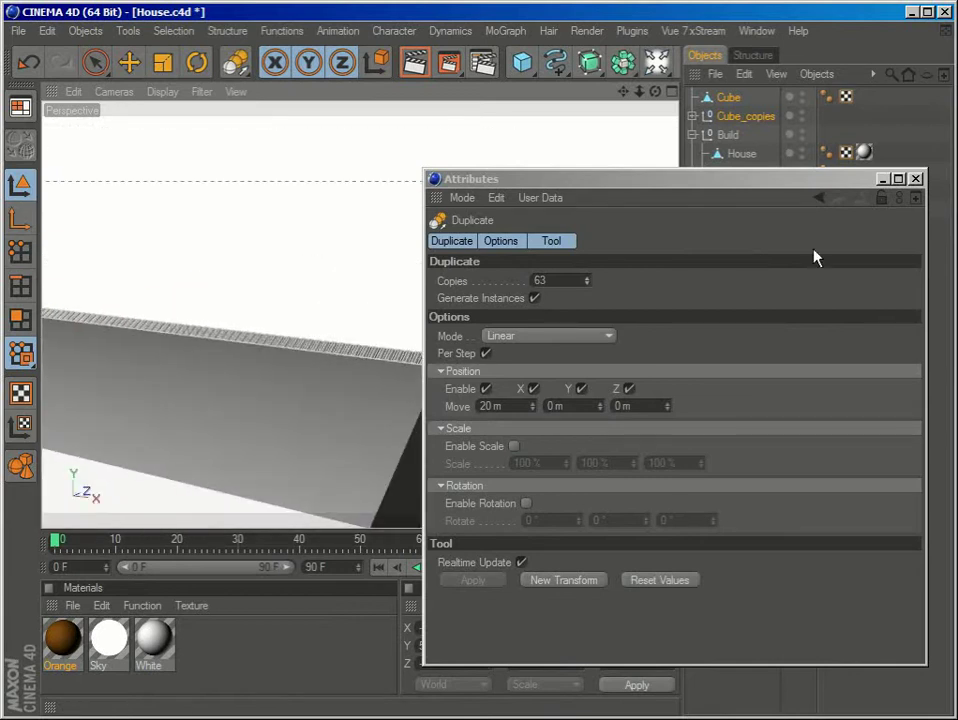
Step: Close the floating Attributes window, place the original Cube inside the Cube_copies group, and select the group with all its tiles
{"action": "left_click", "coordinate": [915, 178]}
{"action": "left_click", "coordinate": [728, 135]}
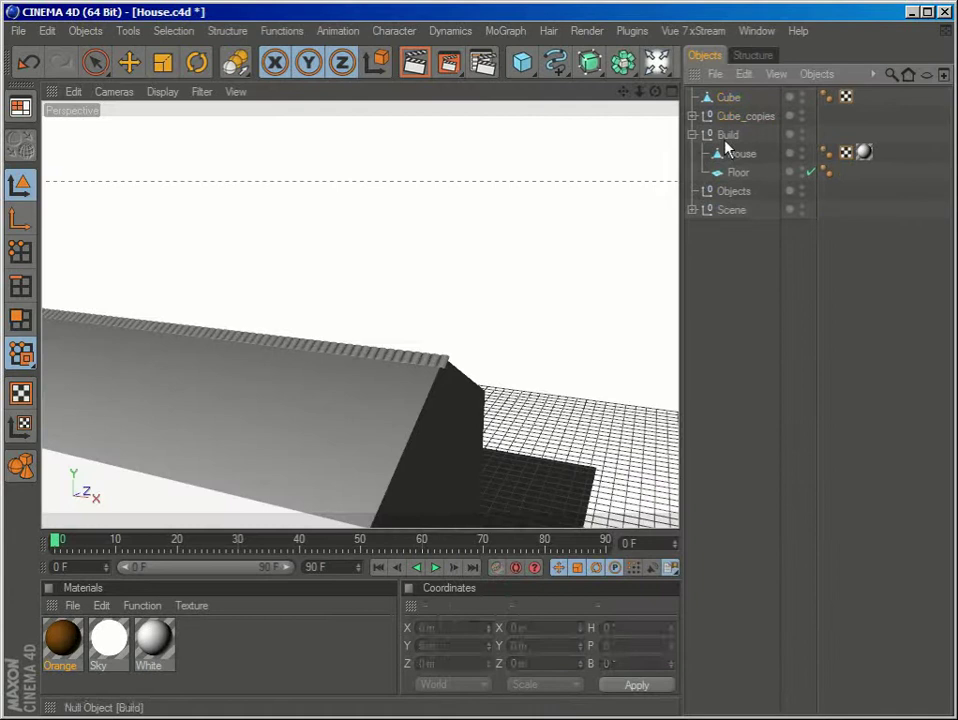
{"action": "left_click", "coordinate": [730, 99]}
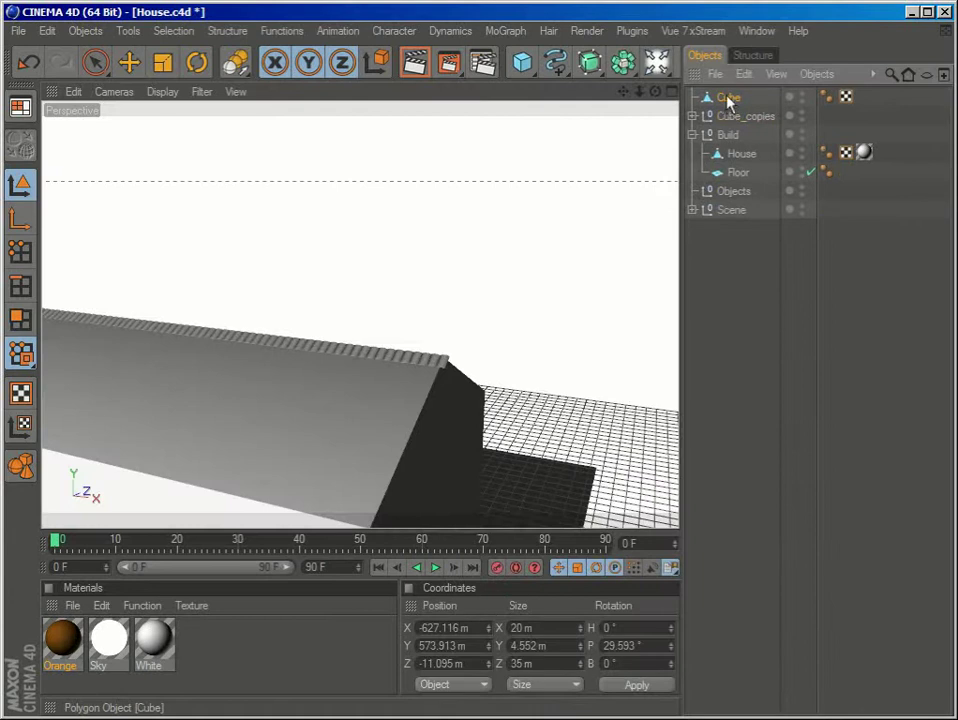
{"action": "left_click_drag", "start_coordinate": [734, 120], "coordinate": [730, 117]}
{"action": "middle_click", "coordinate": [725, 98]}
Step: Rename the Cube_copies group as First Line and collapse its hierarchy
{"action": "scroll", "coordinate": [755, 332], "scroll_direction": "down", "scroll_amount": 11}
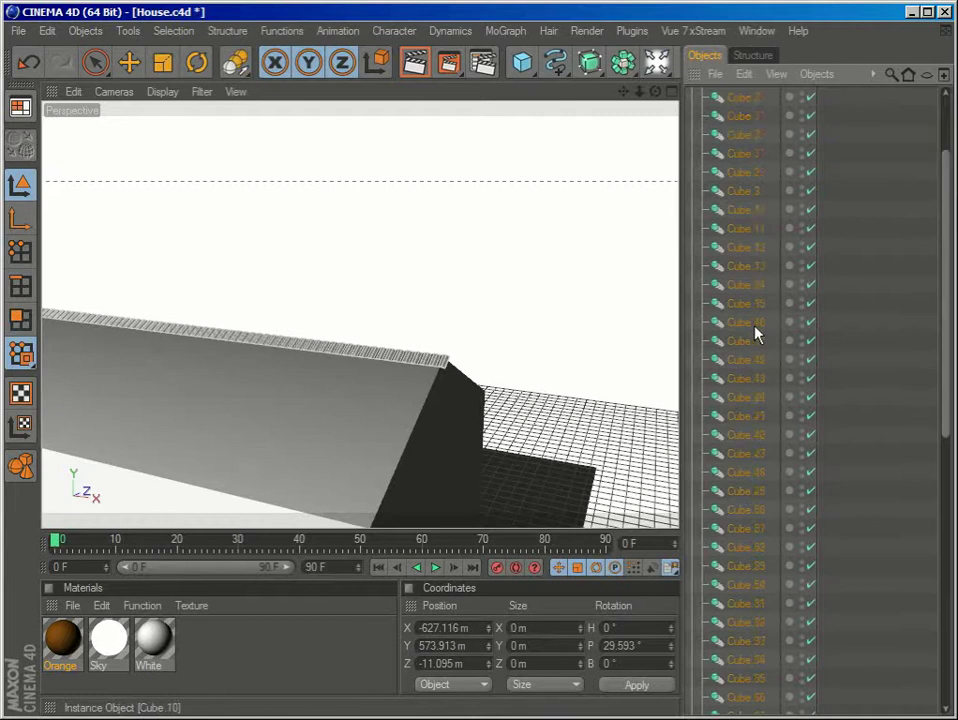
{"action": "scroll", "coordinate": [756, 334], "scroll_direction": "up", "scroll_amount": 11}
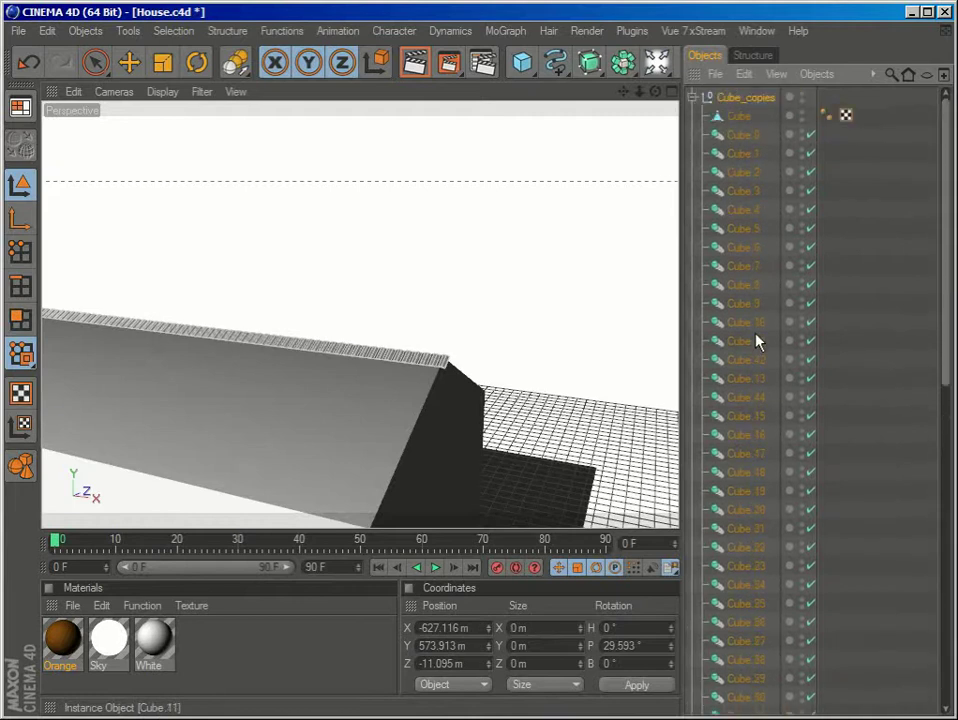
{"action": "left_click", "coordinate": [707, 97]}
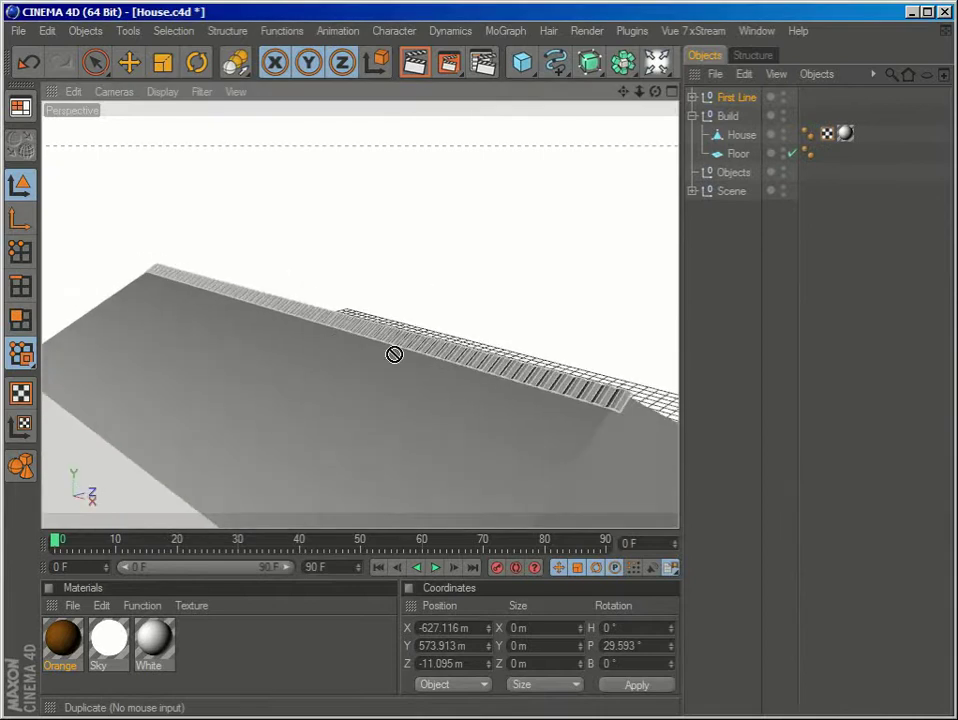
{"action": "left_click", "coordinate": [712, 241]}
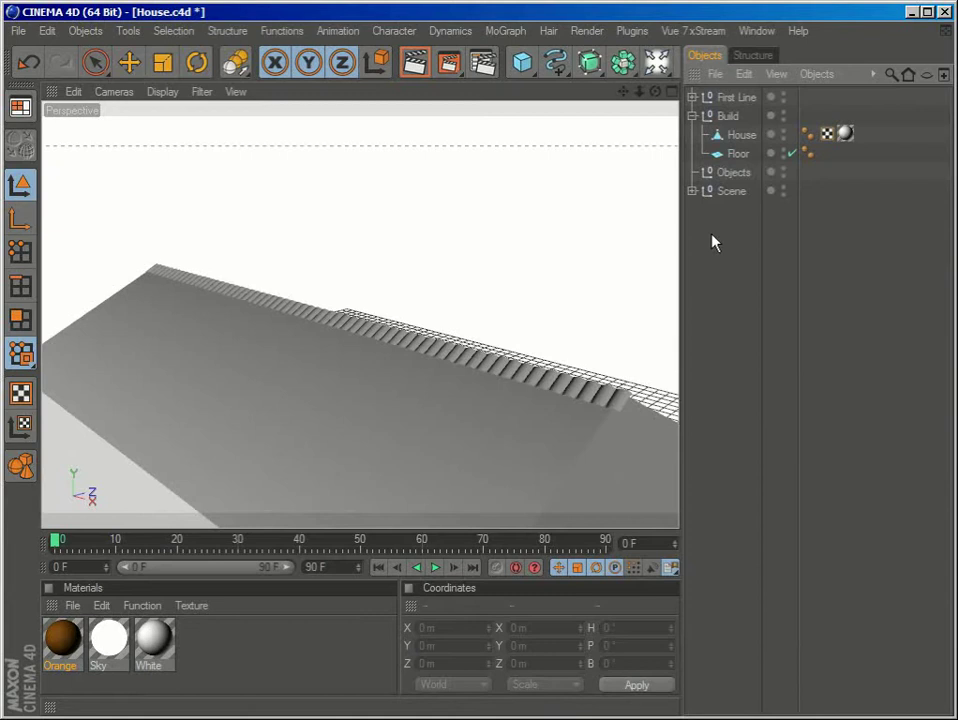
Step: Start the Duplicate tool on the First Line group and reopen its settings in the floating Attributes window
{"action": "left_click", "coordinate": [734, 99]}
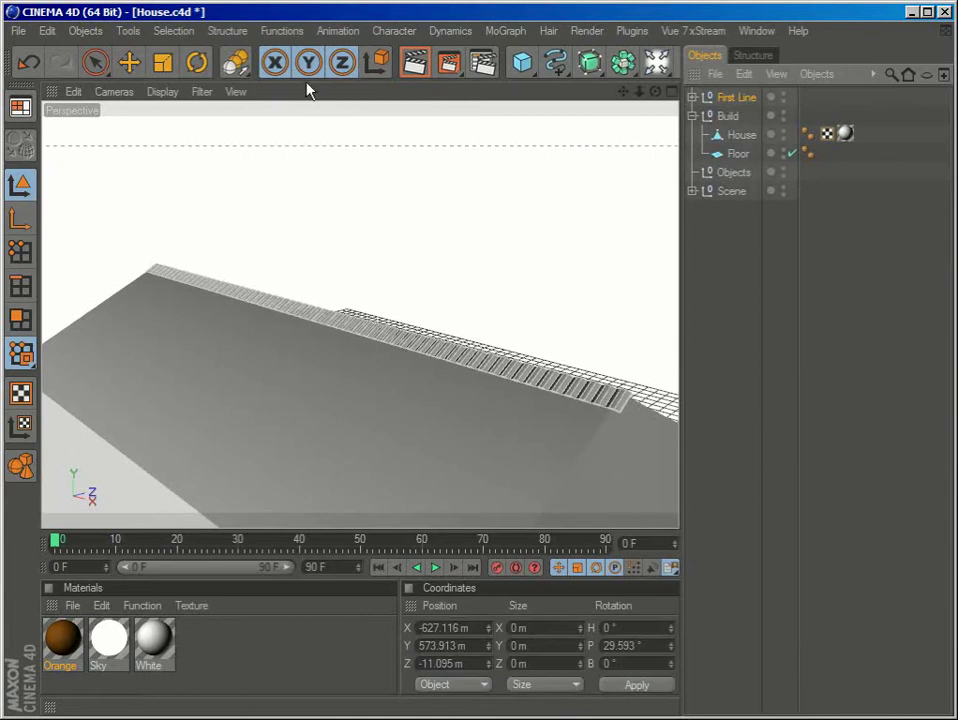
{"action": "left_click", "coordinate": [290, 31]}
{"action": "left_click", "coordinate": [316, 153]}
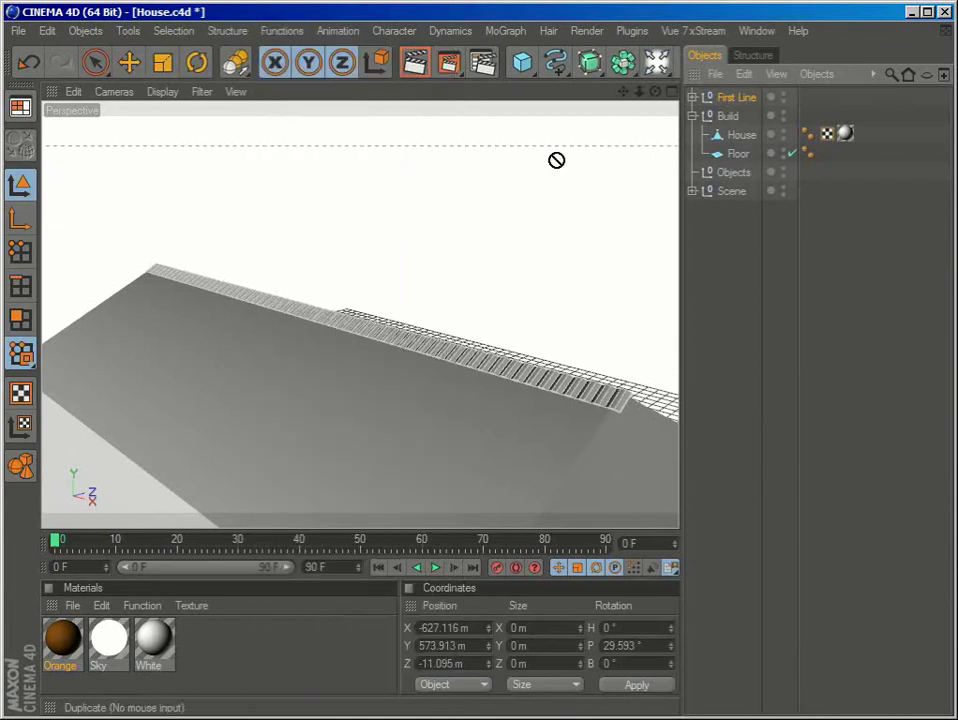
{"action": "left_click", "coordinate": [756, 31]}
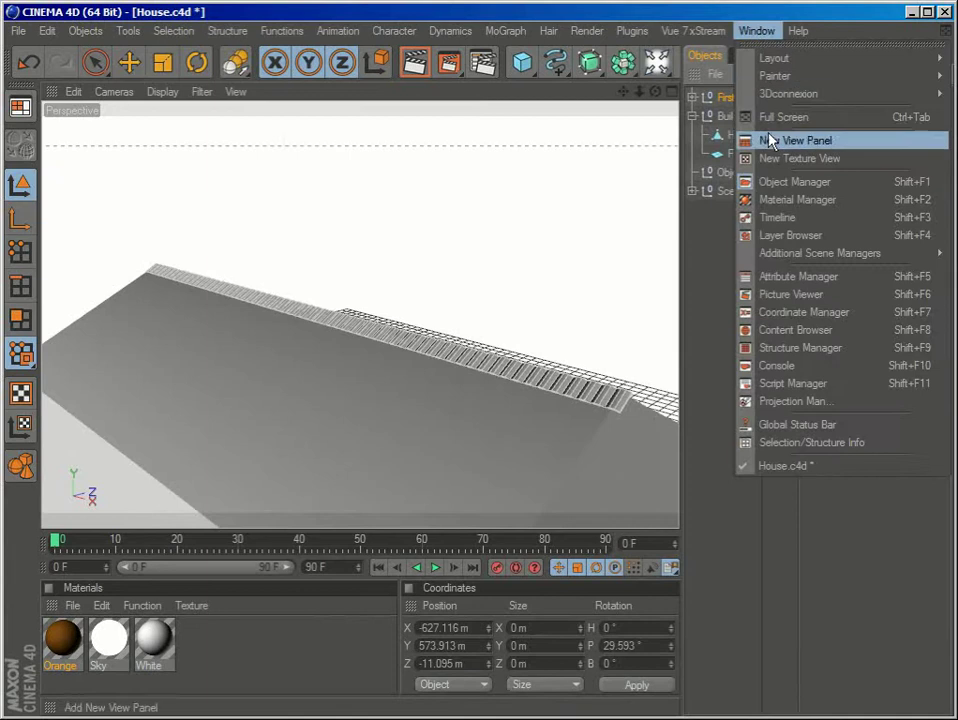
{"action": "left_click", "coordinate": [824, 278]}
{"action": "mouse_move", "coordinate": [701, 183]}
{"action": "left_mouse_down"}
{"action": "mouse_move", "coordinate": [704, 191]}
{"action": "mouse_move", "coordinate": [654, 207]}
{"action": "mouse_move", "coordinate": [716, 195]}
{"action": "left_mouse_up"}
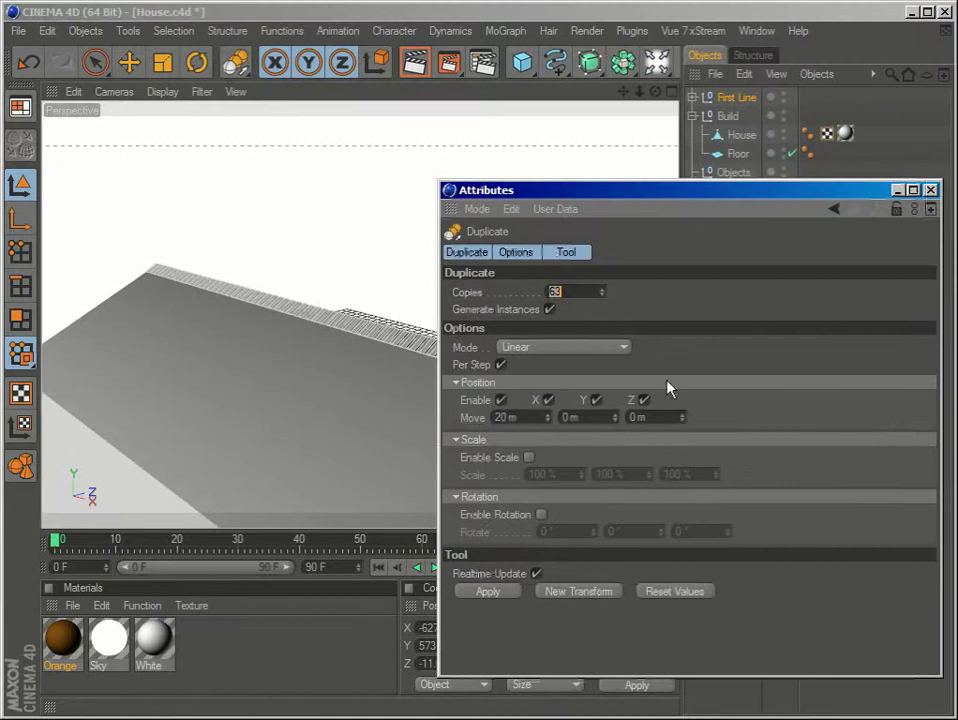
Step: Duplicate the First Line group with 20 copies and an X move of 0 m, checking the roof in the Right view
{"action": "left_click", "coordinate": [581, 594]}
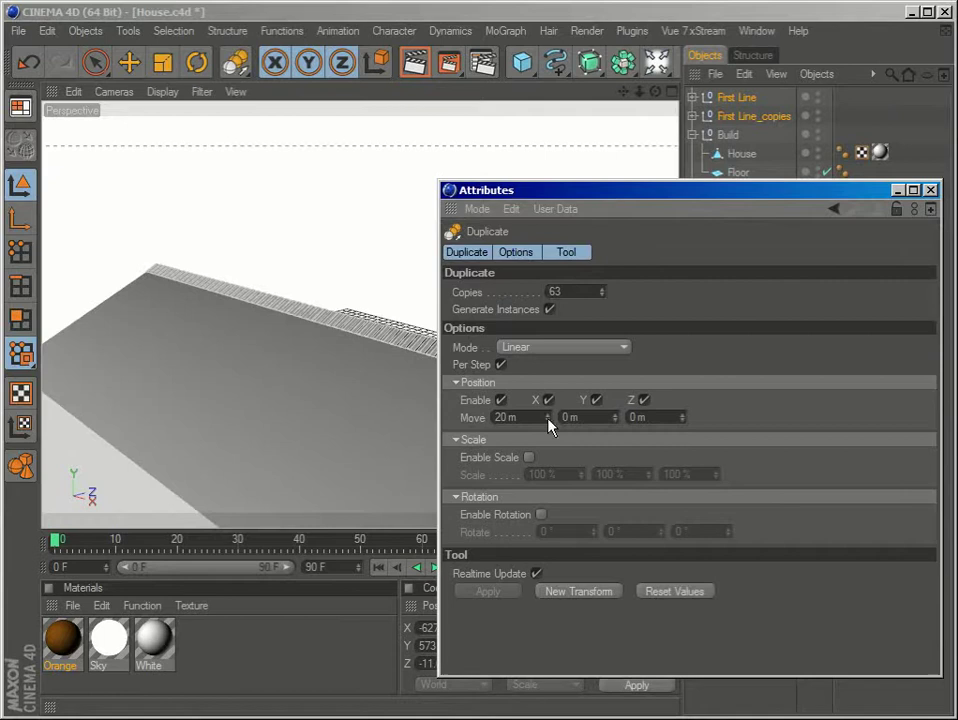
{"action": "left_click_drag", "start_coordinate": [625, 192], "coordinate": [758, 170]}
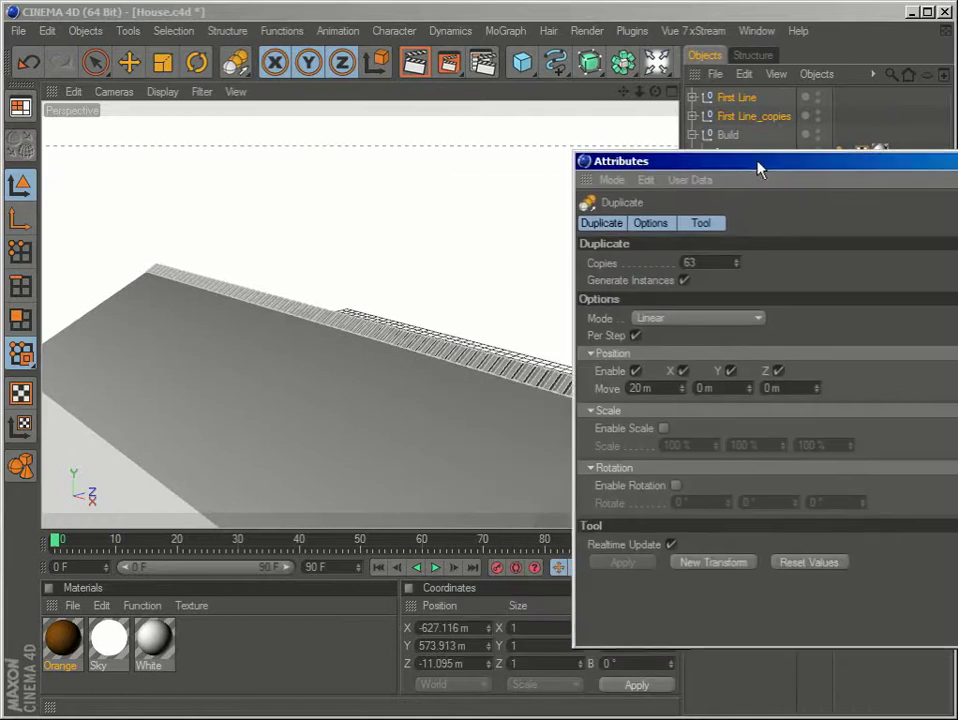
{"action": "left_click", "coordinate": [670, 388]}
{"action": "type", "text": "20"}
{"action": "middle_click", "coordinate": [389, 256]}
{"action": "left_click_drag", "start_coordinate": [413, 356], "coordinate": [464, 404], "text": "alt"}
{"action": "middle_click", "coordinate": [529, 405]}
{"action": "middle_click_drag", "start_coordinate": [529, 405], "coordinate": [421, 385], "text": "alt"}
{"action": "left_click_drag", "start_coordinate": [875, 152], "coordinate": [921, 138]}
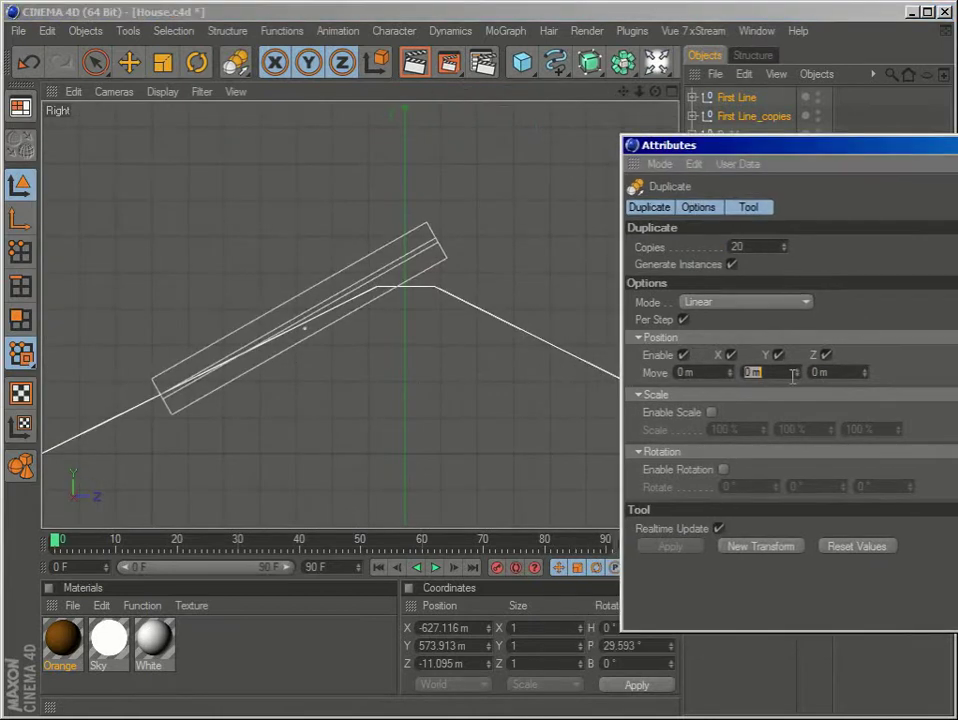
Step: Try offsetting the row copies by -6 m in Y and -12 m in Z along the roof slope
{"action": "left_click_drag", "start_coordinate": [798, 375], "coordinate": [605, 393]}
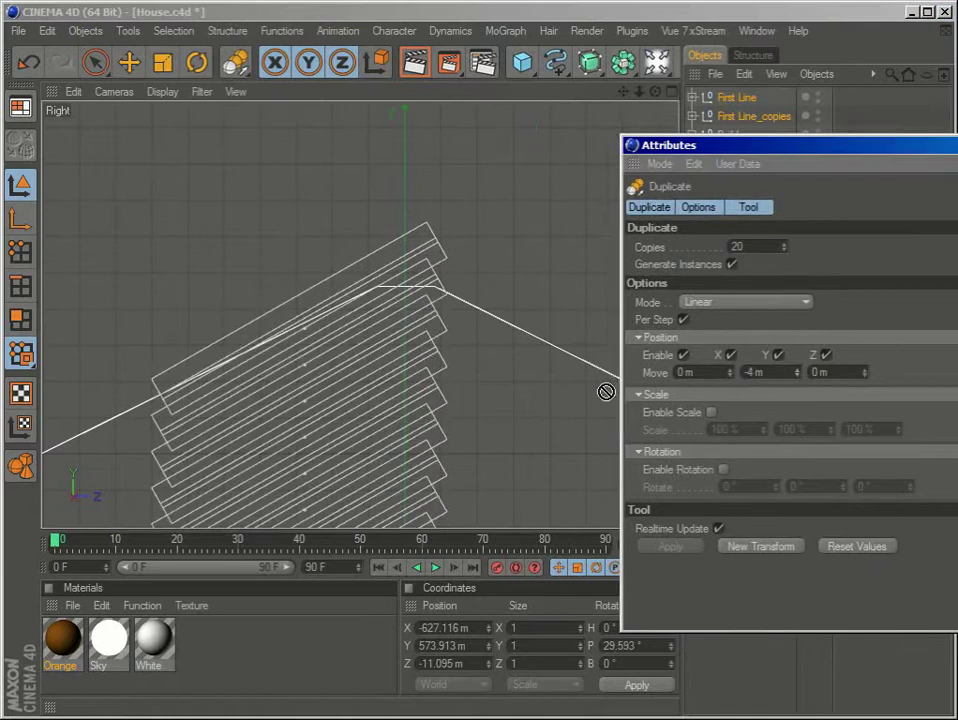
{"action": "right_click_drag", "start_coordinate": [430, 436], "coordinate": [357, 436], "text": "alt"}
{"action": "middle_click_drag", "start_coordinate": [357, 436], "coordinate": [664, 298], "text": "alt"}
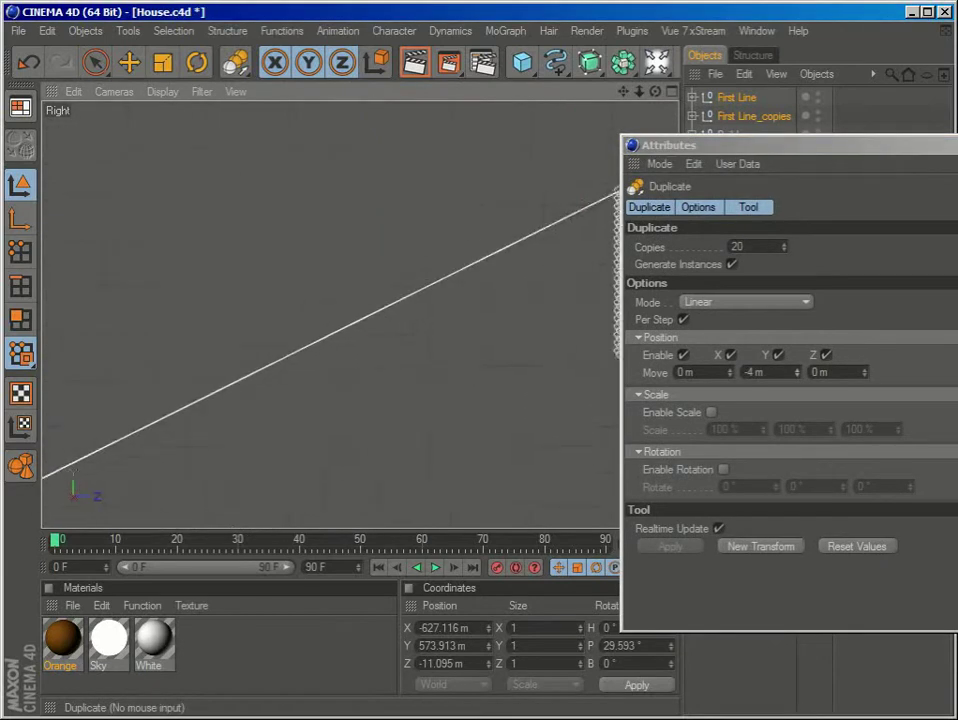
{"action": "right_click_drag", "start_coordinate": [357, 436], "coordinate": [300, 436], "text": "alt"}
{"action": "middle_click_drag", "start_coordinate": [352, 453], "coordinate": [402, 436], "text": "alt"}
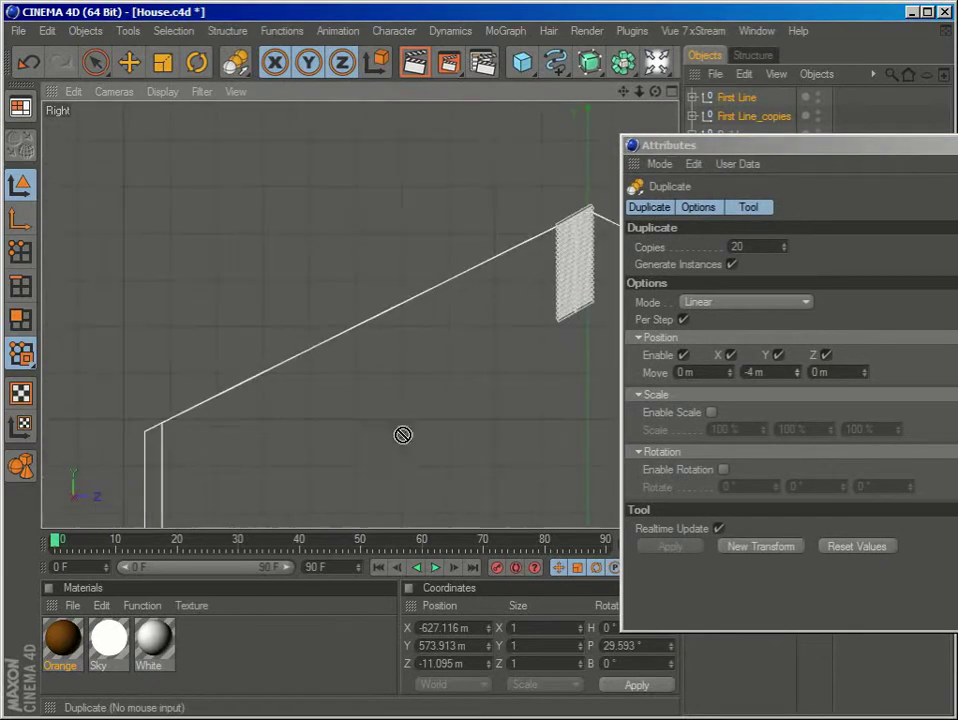
{"action": "double_click", "coordinate": [798, 377]}
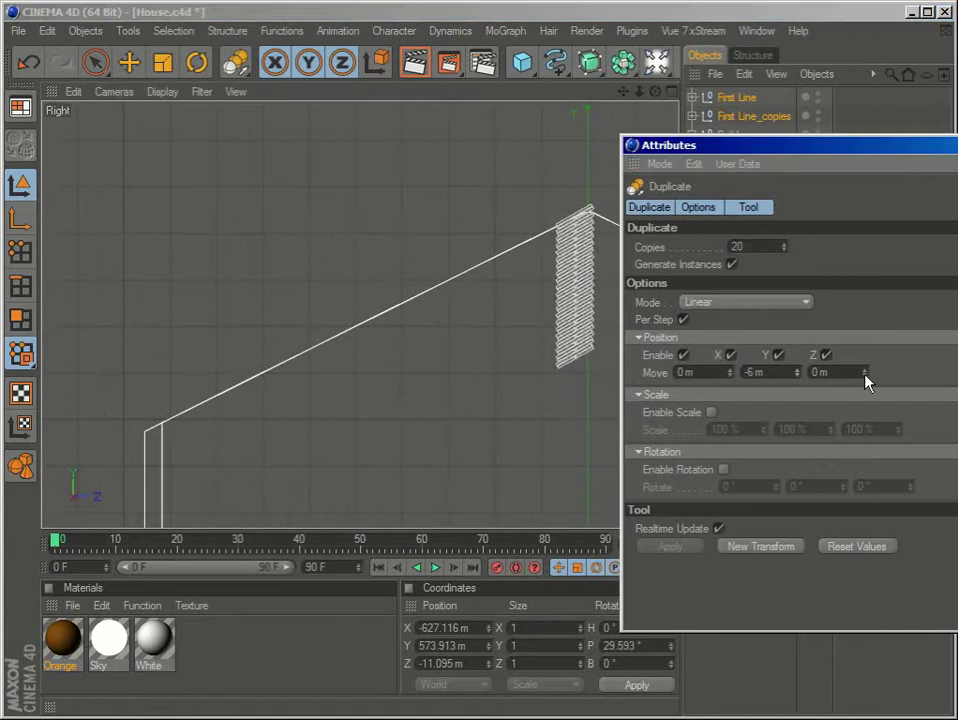
{"action": "left_click_drag", "start_coordinate": [865, 373], "coordinate": [866, 366]}
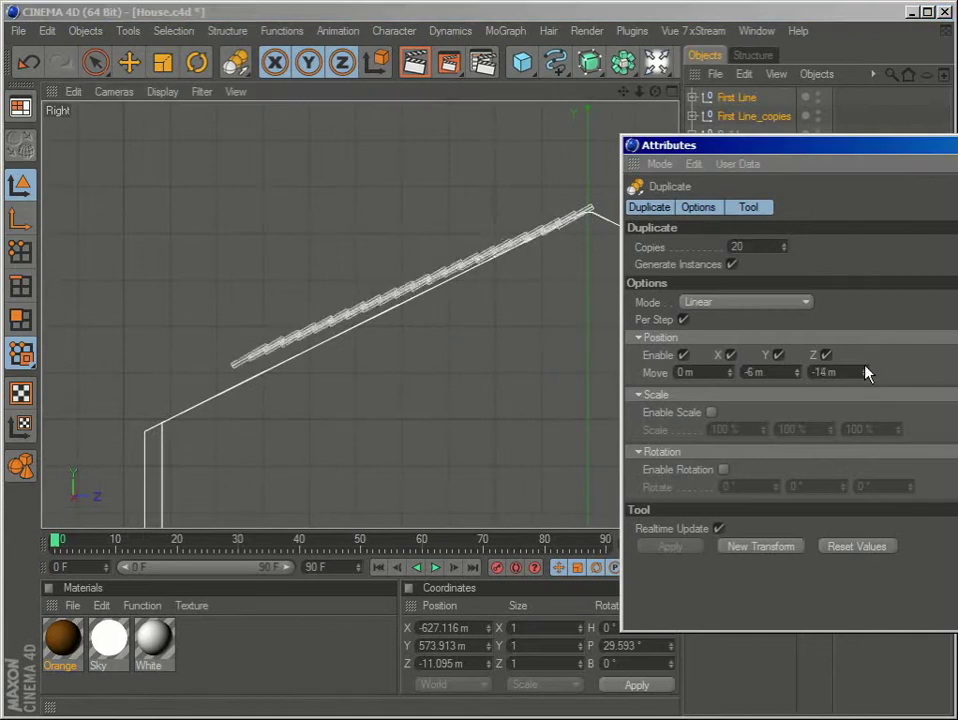
{"action": "double_click", "coordinate": [865, 367]}
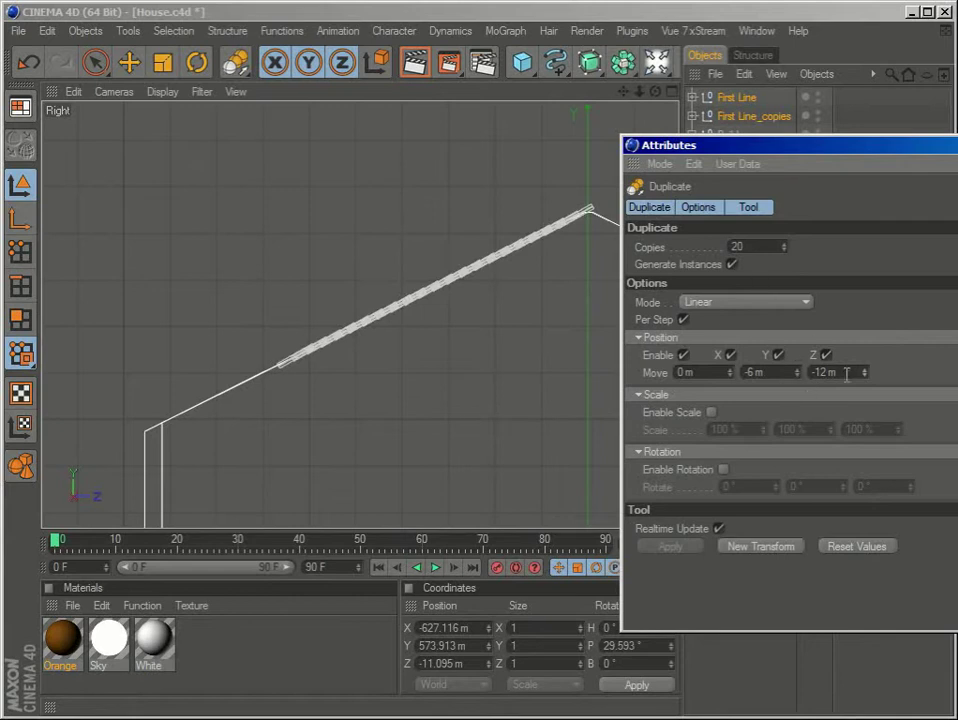
Step: Set the row copies' move to -10 m in Y and -20 m in Z so they follow the roof slope
{"action": "left_click_drag", "start_coordinate": [865, 383], "coordinate": [865, 383]}
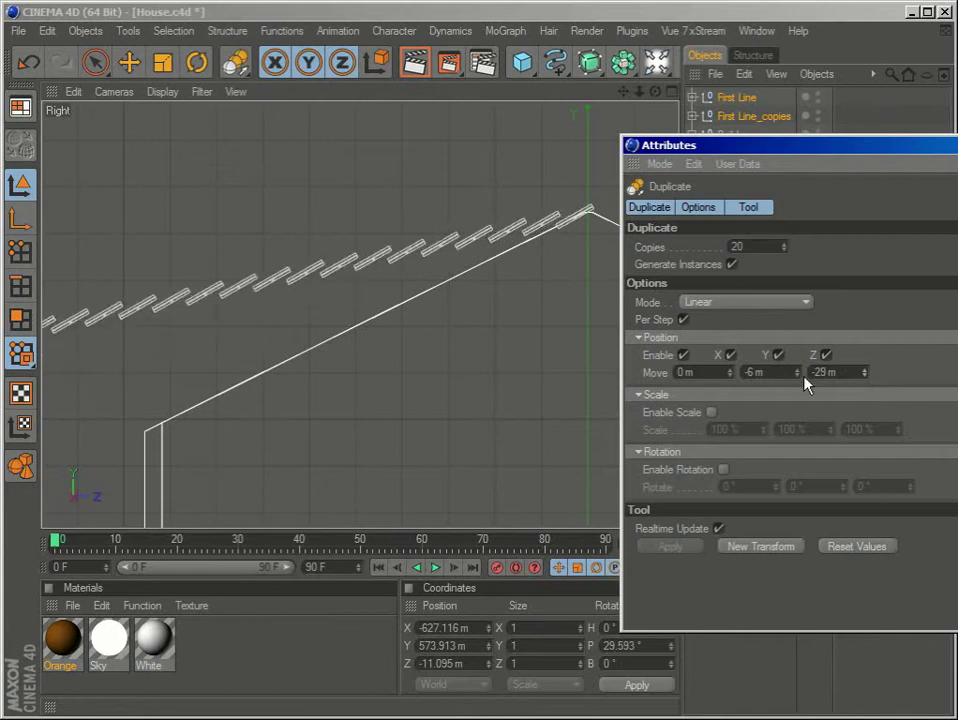
{"action": "left_click_drag", "start_coordinate": [797, 372], "coordinate": [797, 366]}
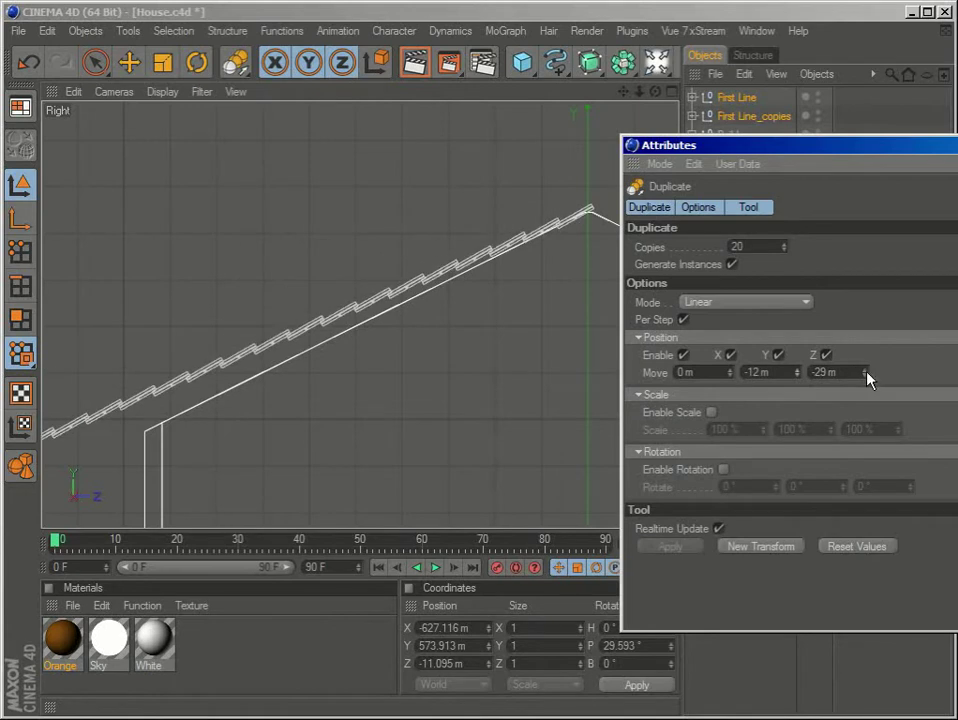
{"action": "left_click_drag", "start_coordinate": [866, 372], "coordinate": [866, 379]}
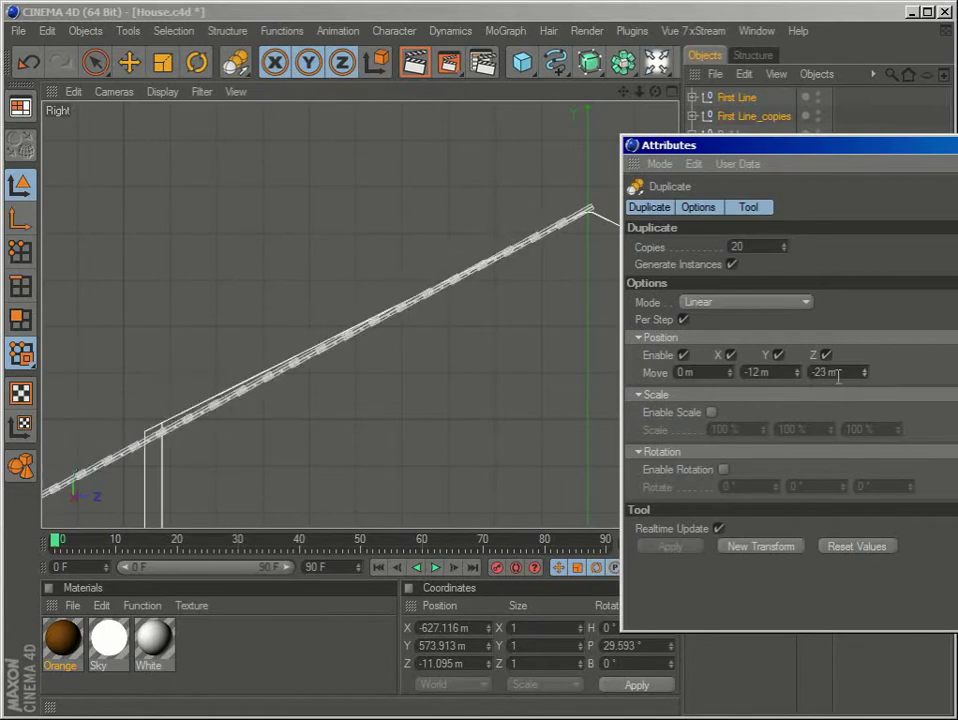
{"action": "mouse_move", "coordinate": [797, 373]}
{"action": "left_mouse_down"}
{"action": "mouse_move", "coordinate": [798, 385]}
{"action": "mouse_move", "coordinate": [799, 374]}
{"action": "left_mouse_up"}
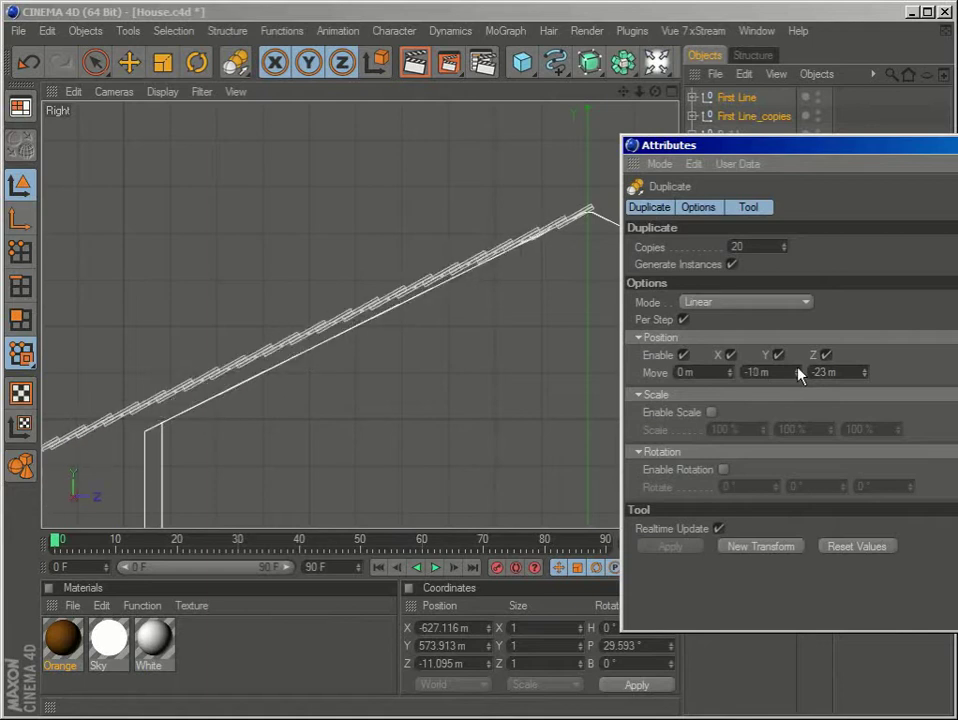
{"action": "left_click_drag", "start_coordinate": [860, 390], "coordinate": [864, 372]}
{"action": "left_click", "coordinate": [864, 372]}
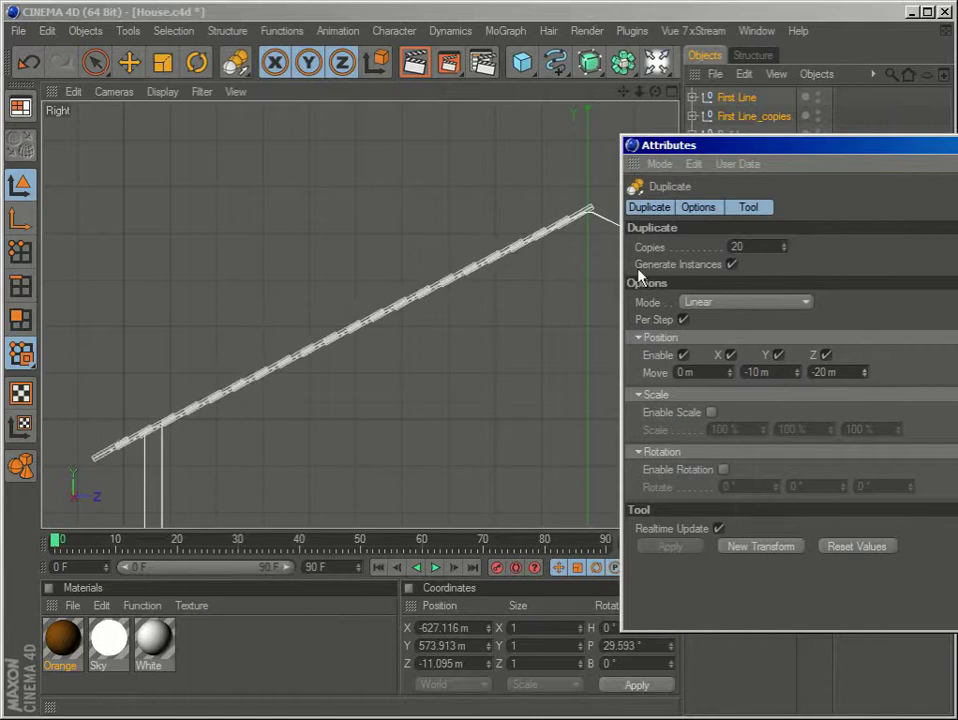
Step: Reduce the number of row copies to 18 to end the tiles at the eaves, and inspect the roof in perspective
{"action": "middle_click", "coordinate": [464, 306]}
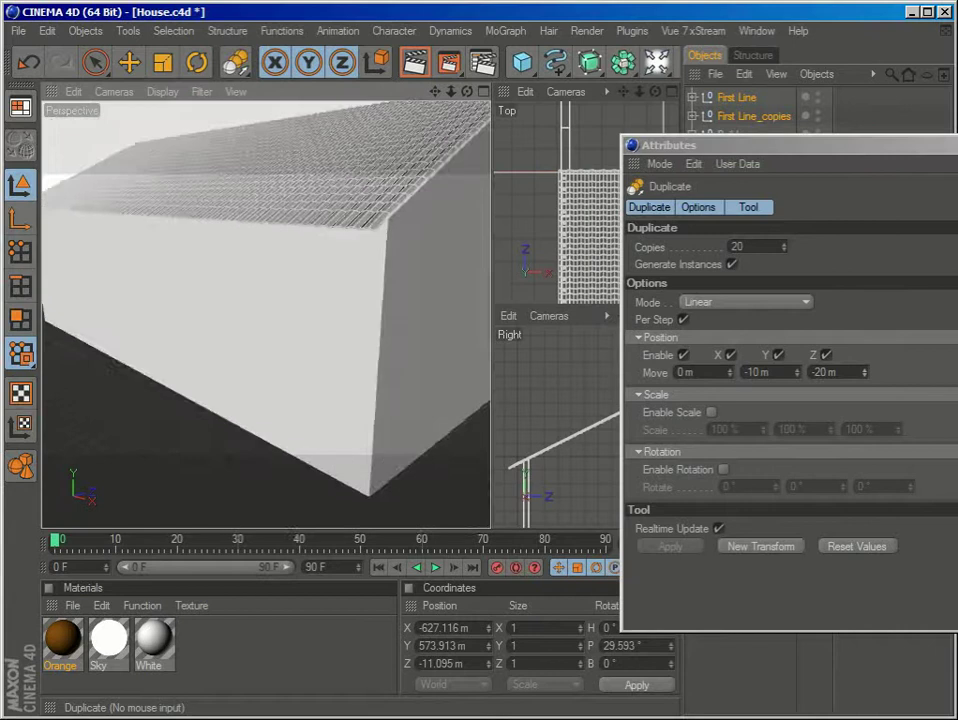
{"action": "left_click_drag", "start_coordinate": [112, 367], "coordinate": [125, 430], "text": "alt"}
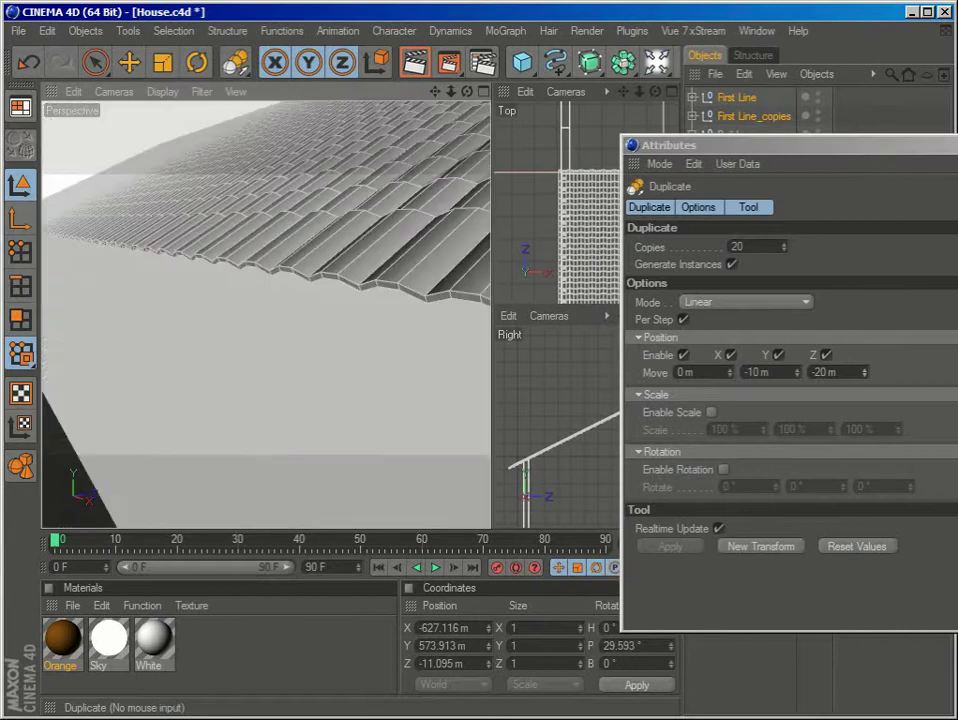
{"action": "left_click_drag", "start_coordinate": [199, 425], "coordinate": [218, 418], "text": "alt"}
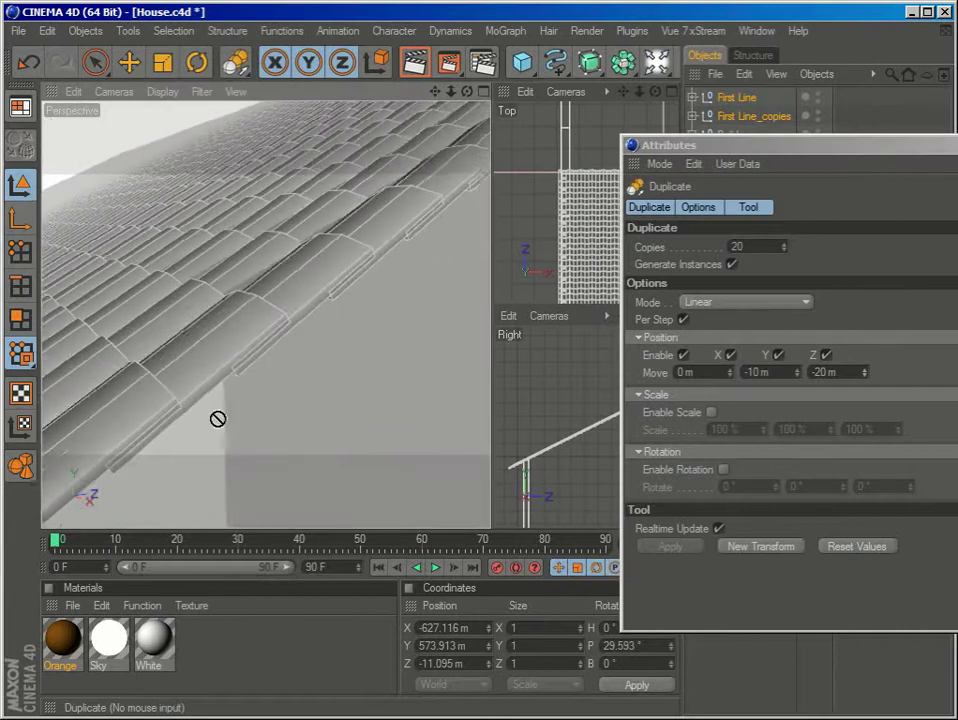
{"action": "scroll", "coordinate": [200, 398], "scroll_direction": "down", "scroll_amount": 5}
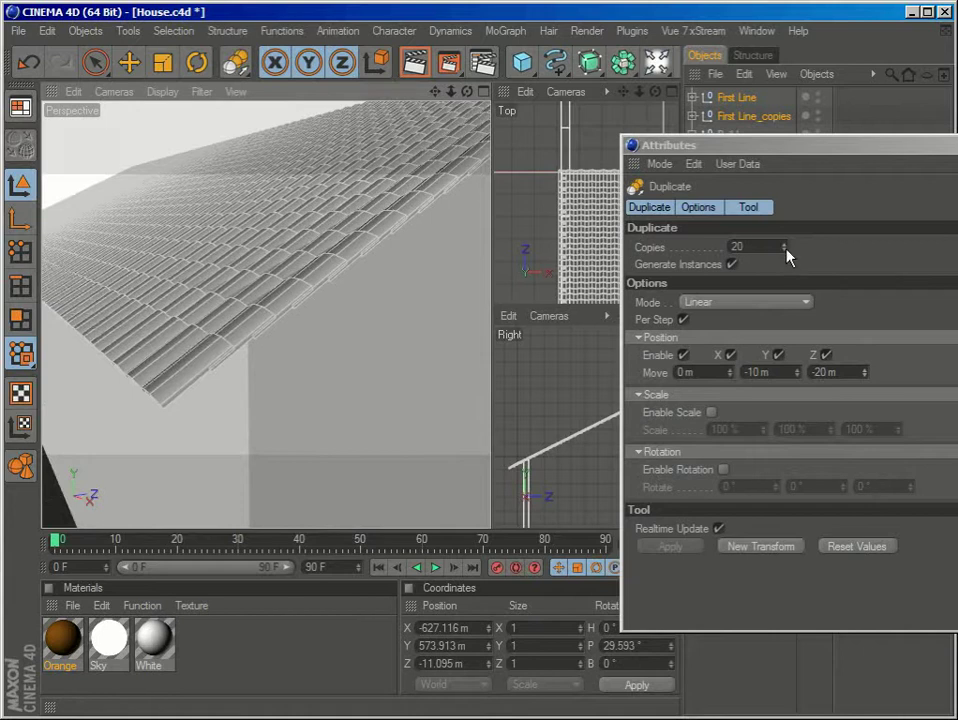
{"action": "left_click", "coordinate": [785, 250]}
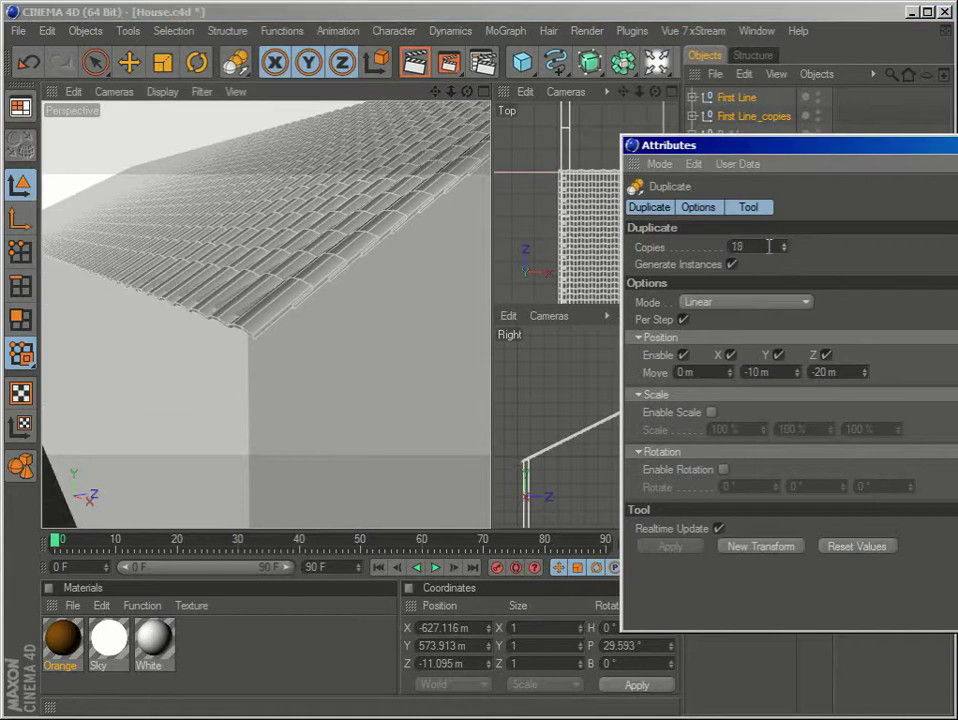
{"action": "right_click_drag", "start_coordinate": [366, 378], "coordinate": [270, 390], "text": "alt"}
{"action": "left_click_drag", "start_coordinate": [312, 380], "coordinate": [370, 420], "text": "alt"}
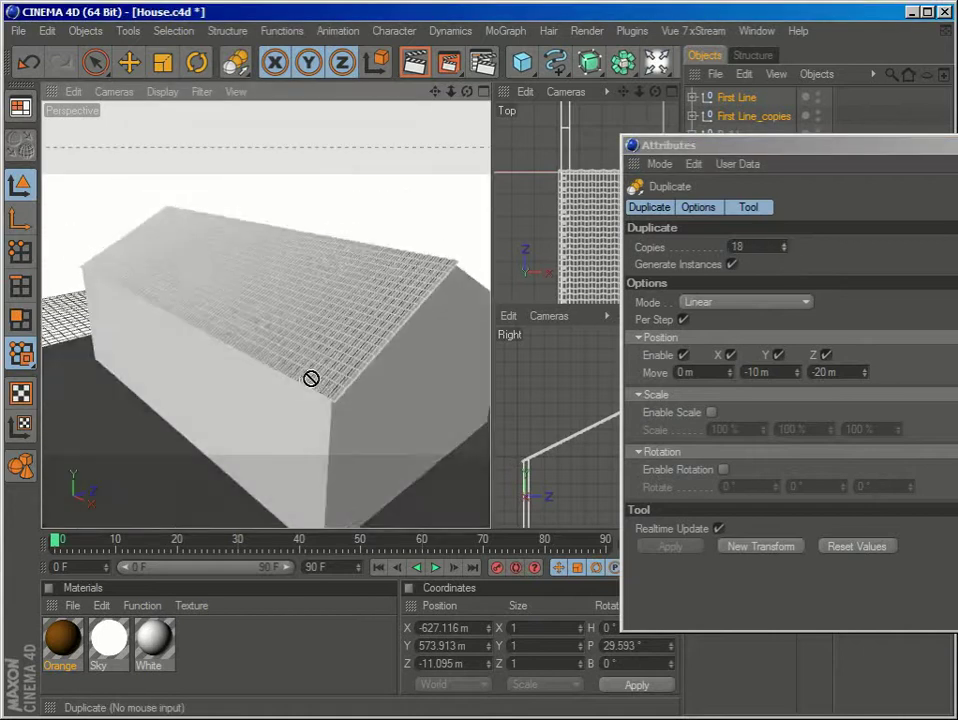
{"action": "middle_click_drag", "start_coordinate": [312, 380], "coordinate": [400, 420], "text": "alt"}
{"action": "left_click_drag", "start_coordinate": [348, 407], "coordinate": [250, 398], "text": "alt"}
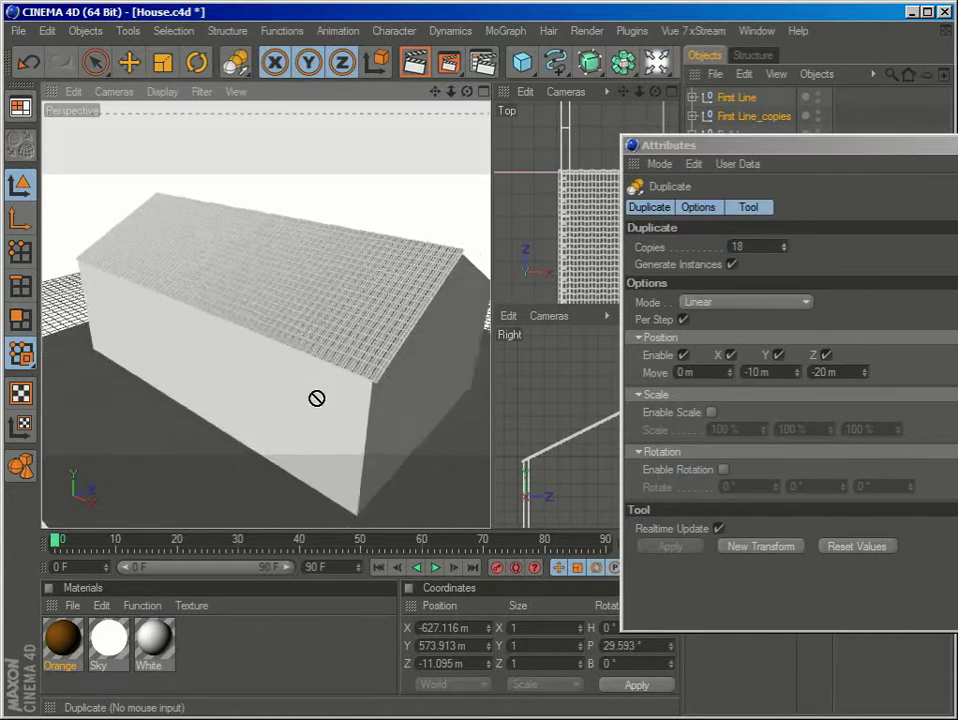
{"action": "right_click_drag", "start_coordinate": [316, 398], "coordinate": [390, 398], "text": "alt"}
{"action": "left_click_drag", "start_coordinate": [316, 398], "coordinate": [272, 382], "text": "alt"}
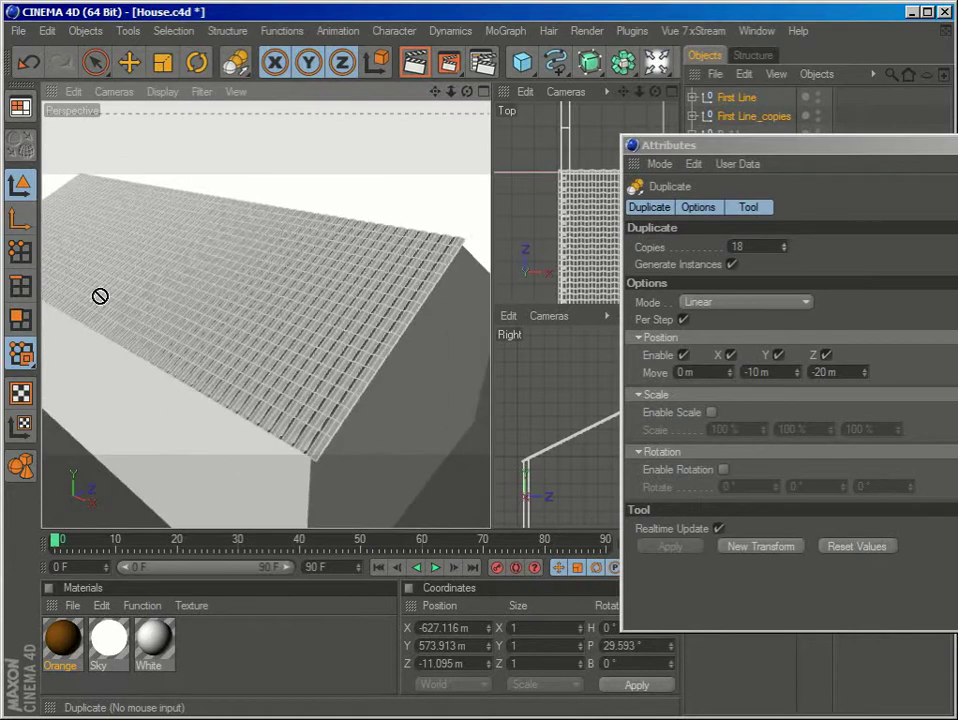
Step: Close the floating Attributes window, then place the original First Line group inside First Line_copies and collapse it
{"action": "left_click_drag", "start_coordinate": [927, 147], "coordinate": [815, 173]}
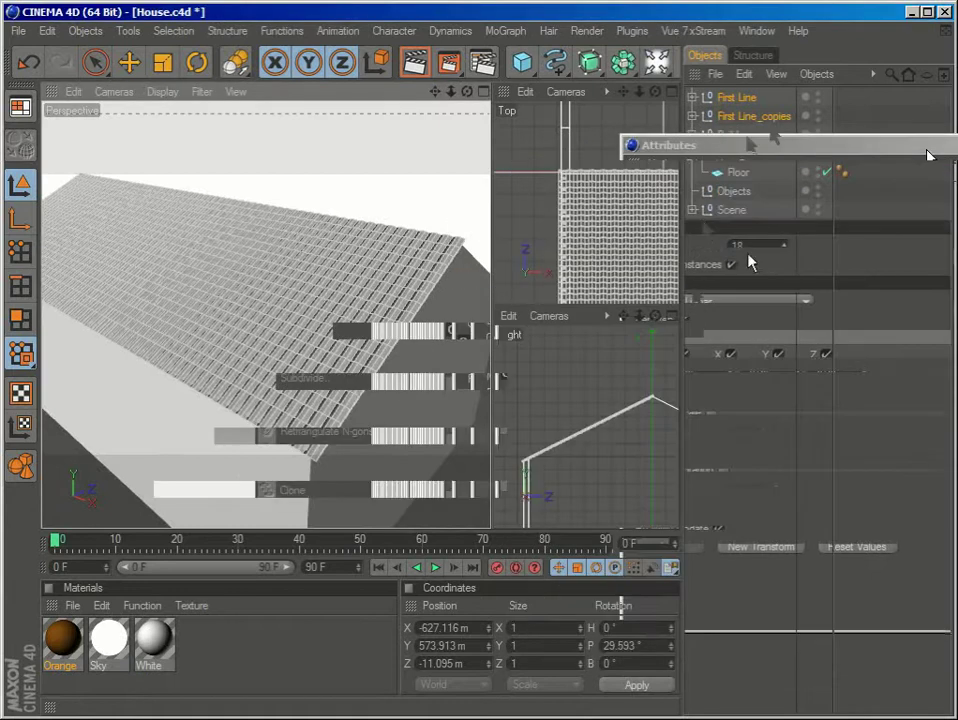
{"action": "left_click", "coordinate": [743, 251]}
{"action": "left_click", "coordinate": [740, 100]}
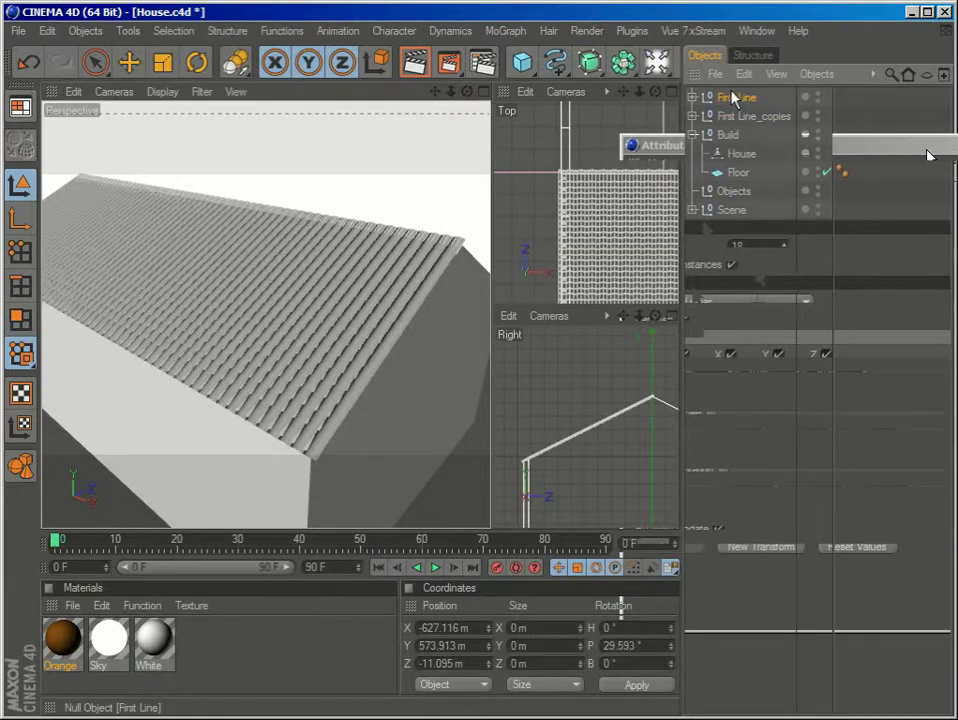
{"action": "left_click_drag", "start_coordinate": [752, 120], "coordinate": [748, 120]}
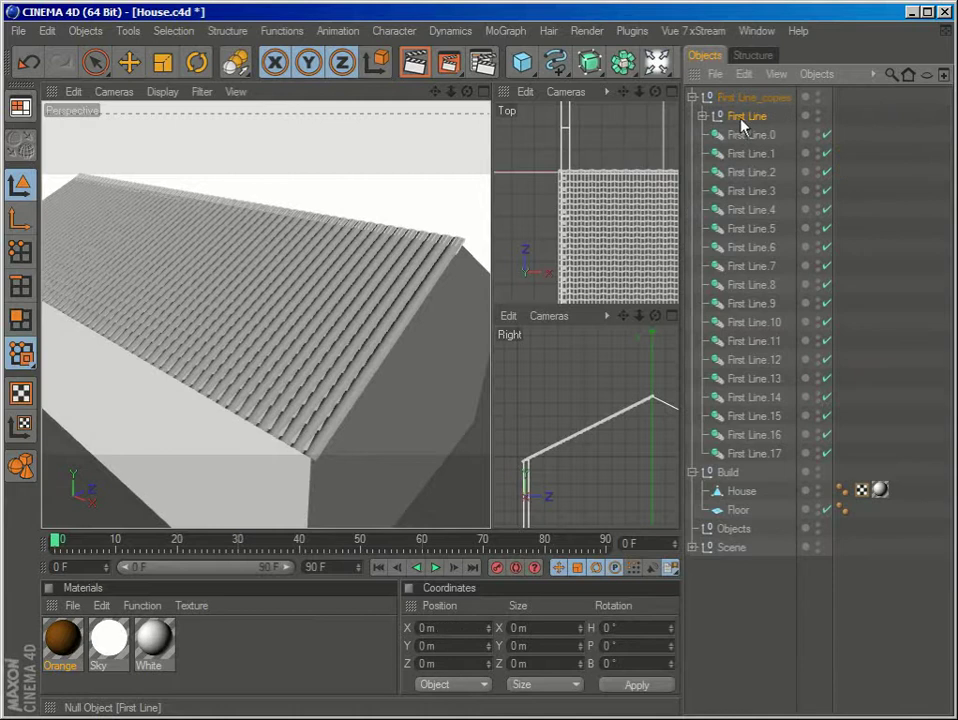
{"action": "left_click", "coordinate": [693, 98]}
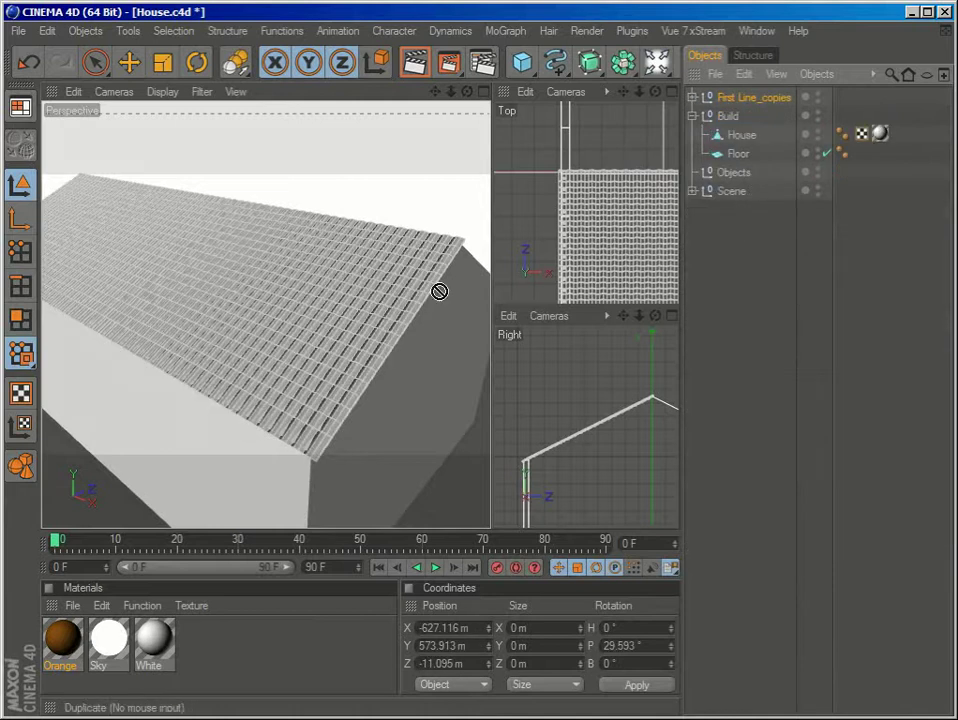
Step: Add a Null Object, place the First Line_copies group inside it, and collapse its hierarchy
{"action": "left_click_drag", "start_coordinate": [168, 298], "coordinate": [301, 374], "text": "alt"}
{"action": "left_click_drag", "start_coordinate": [628, 60], "coordinate": [924, 145]}
{"action": "left_click", "coordinate": [714, 340]}
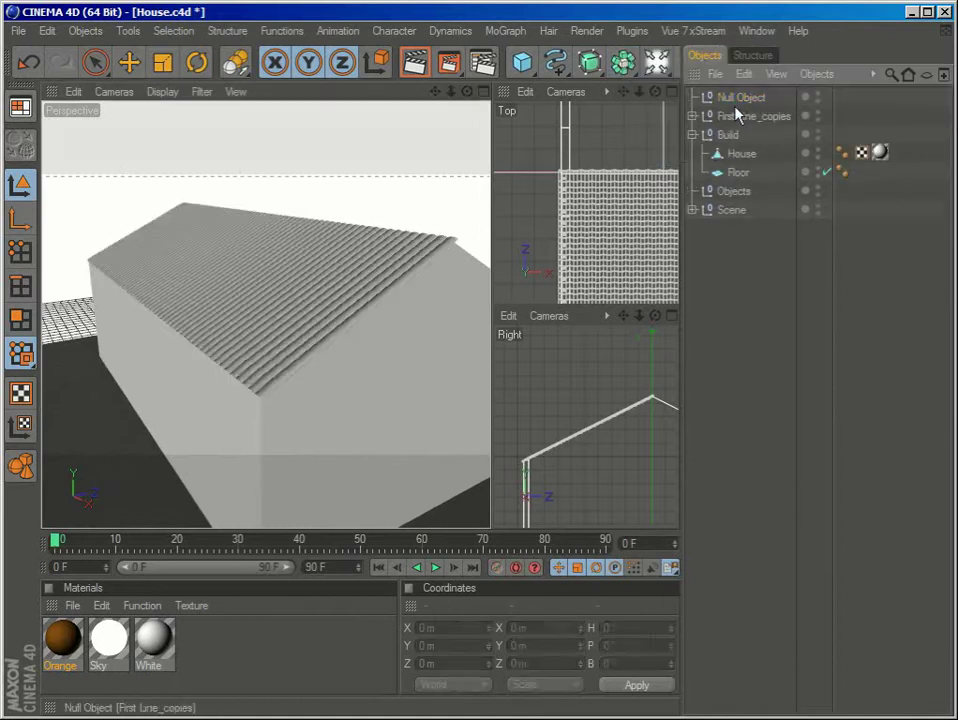
{"action": "left_click", "coordinate": [758, 98]}
{"action": "left_click_drag", "start_coordinate": [753, 114], "coordinate": [748, 105]}
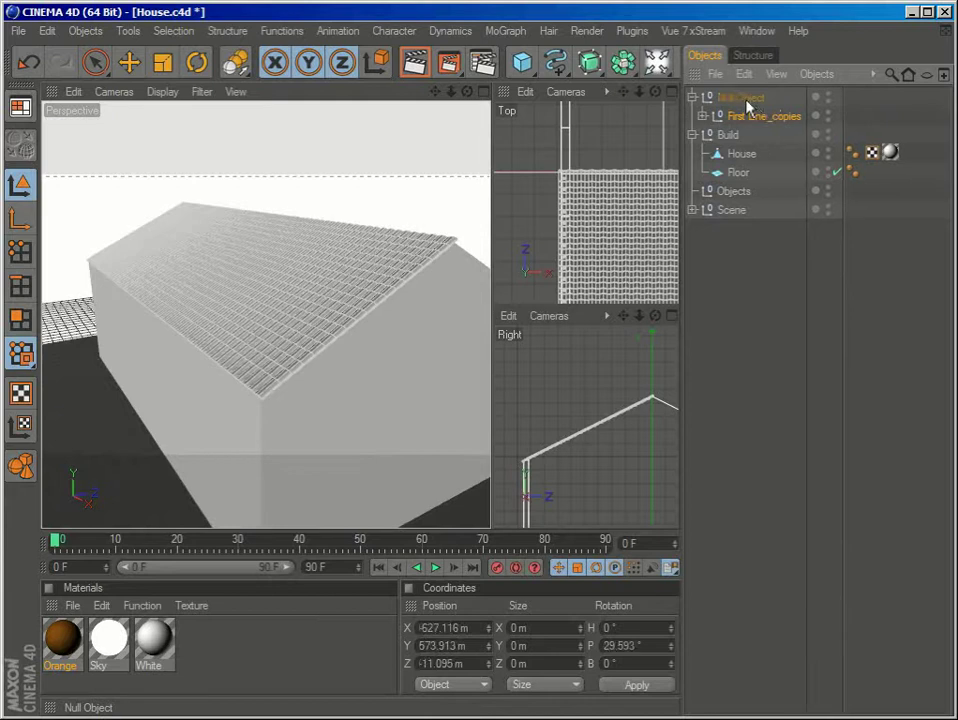
{"action": "left_click", "coordinate": [692, 97]}
Step: Raise the Null Object with all its roof tiles about 6.8 m along the Y axis
{"action": "left_click_drag", "start_coordinate": [305, 391], "coordinate": [526, 423], "text": "alt"}
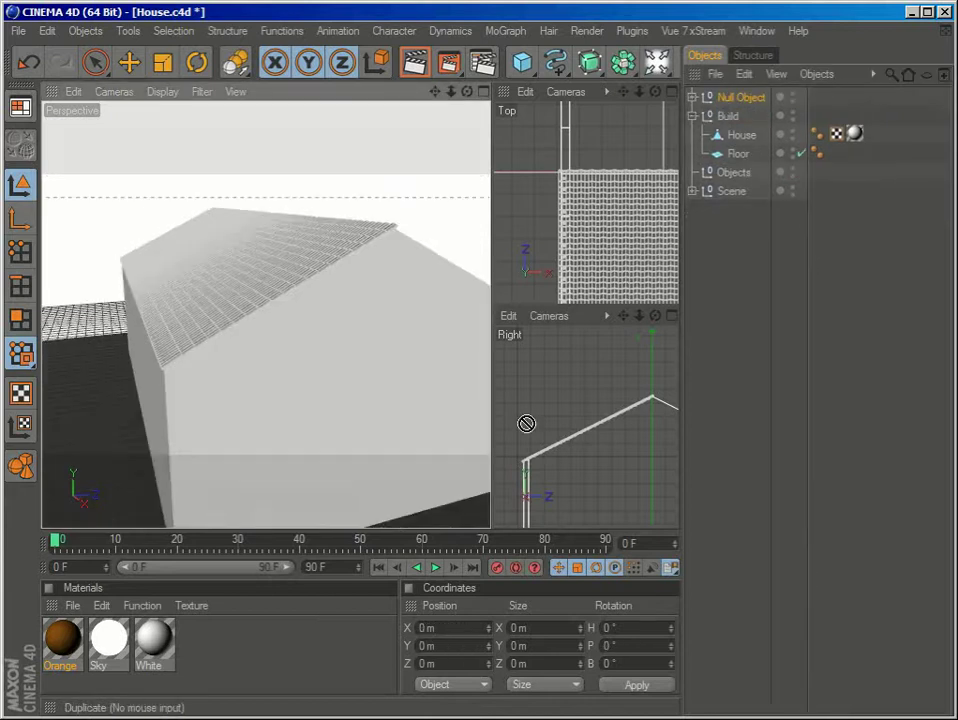
{"action": "right_click_drag", "start_coordinate": [579, 421], "coordinate": [527, 421], "text": "alt"}
{"action": "middle_click_drag", "start_coordinate": [598, 412], "coordinate": [583, 337], "text": "alt"}
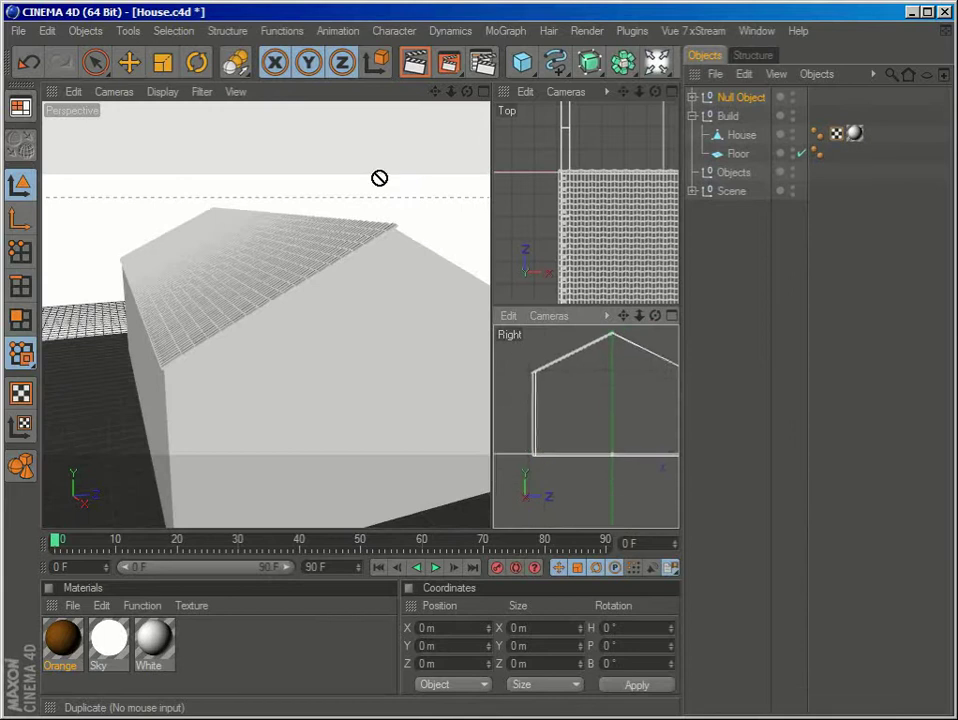
{"action": "left_click", "coordinate": [125, 72]}
{"action": "right_click_drag", "start_coordinate": [247, 302], "coordinate": [184, 381], "text": "alt"}
{"action": "middle_click_drag", "start_coordinate": [184, 381], "coordinate": [239, 386], "text": "alt"}
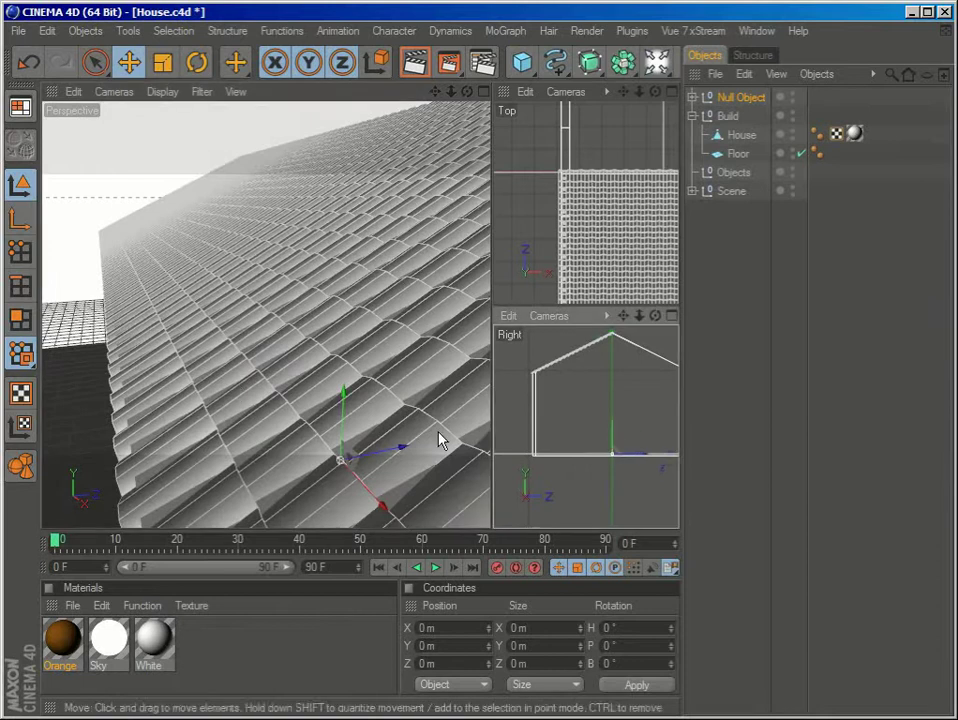
{"action": "left_click_drag", "start_coordinate": [344, 400], "coordinate": [344, 385]}
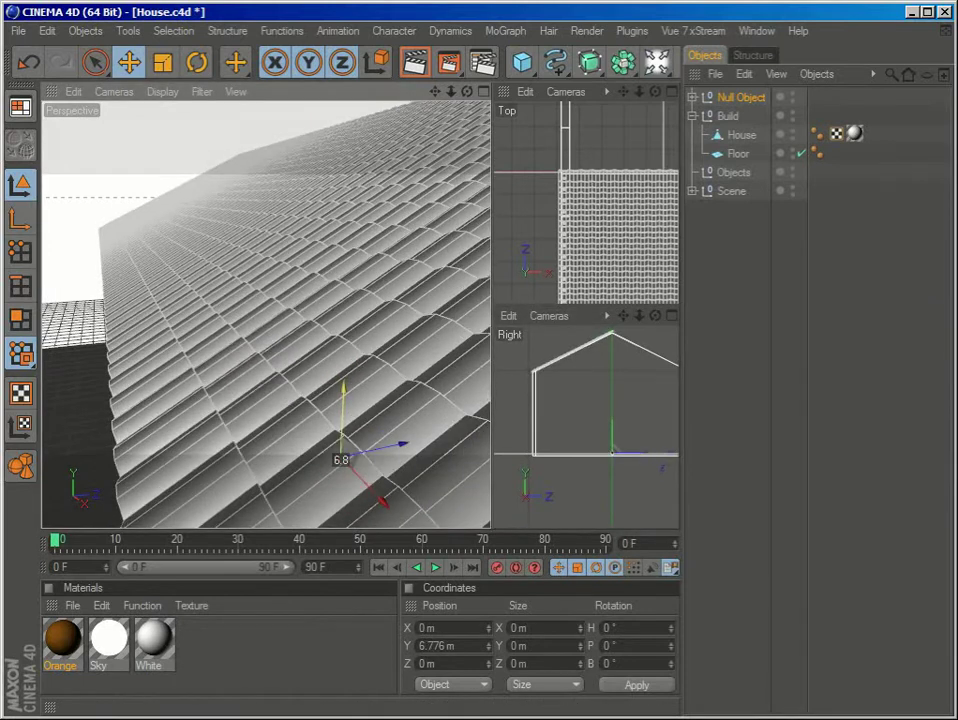
Step: Duplicate the Null Object holding the roof tiles, with the house's gable end in view
{"action": "right_click_drag", "start_coordinate": [351, 344], "coordinate": [233, 374], "text": "alt"}
{"action": "left_click_drag", "start_coordinate": [233, 374], "coordinate": [303, 377], "text": "alt"}
{"action": "left_click_drag", "start_coordinate": [349, 330], "coordinate": [295, 388], "text": "alt"}
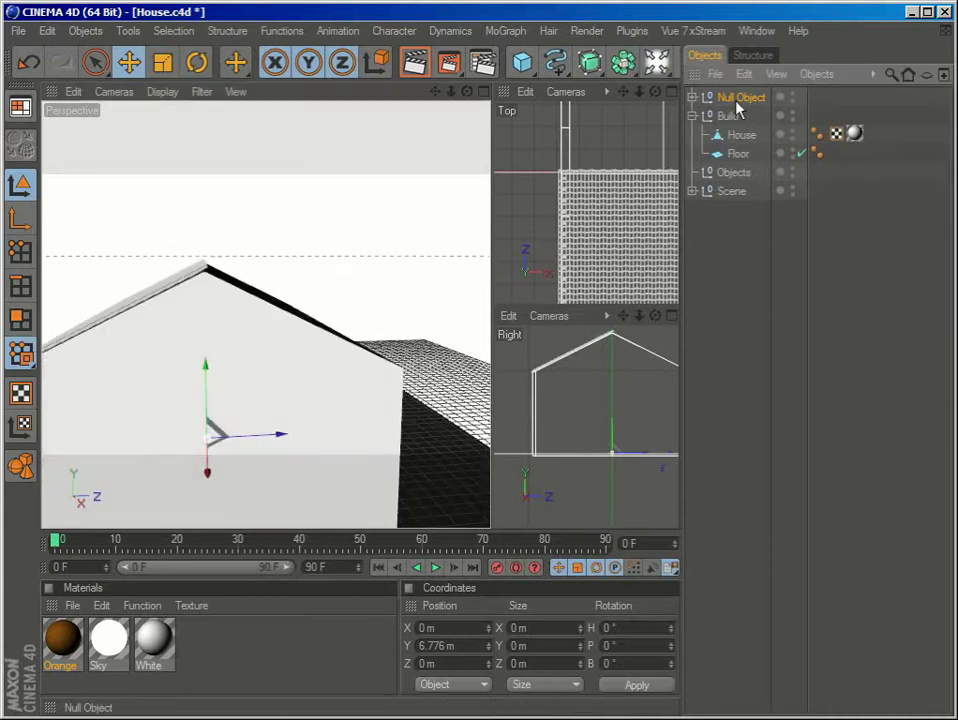
{"action": "key", "text": "ctrl+v"}
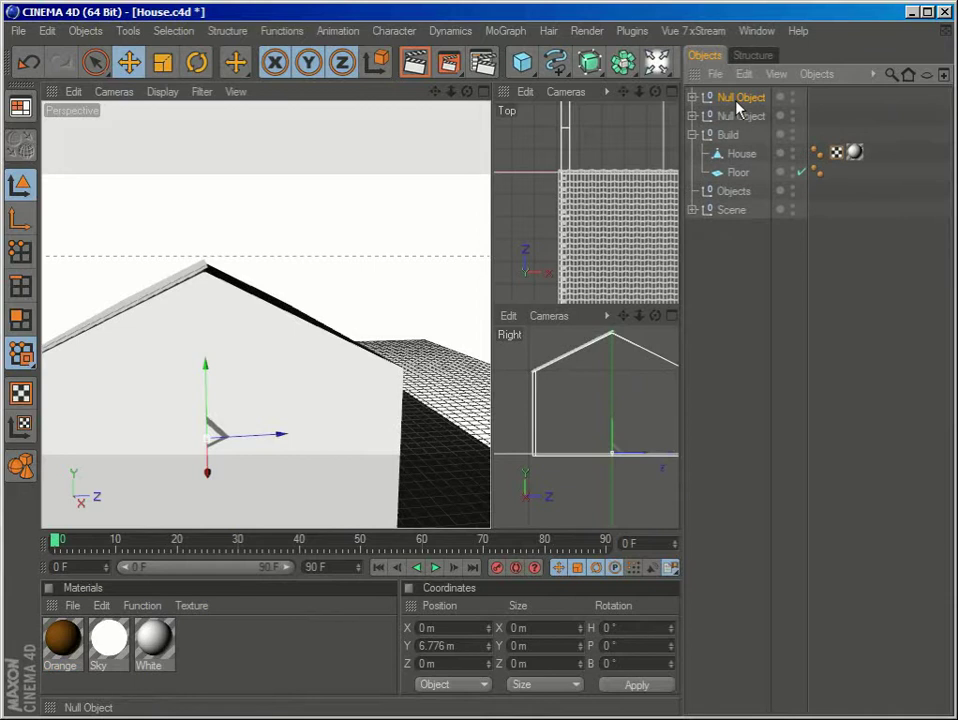
Step: Rotate the duplicated Null Object 180° in heading to cover the opposite roof slope, and deselect it
{"action": "left_click", "coordinate": [197, 62]}
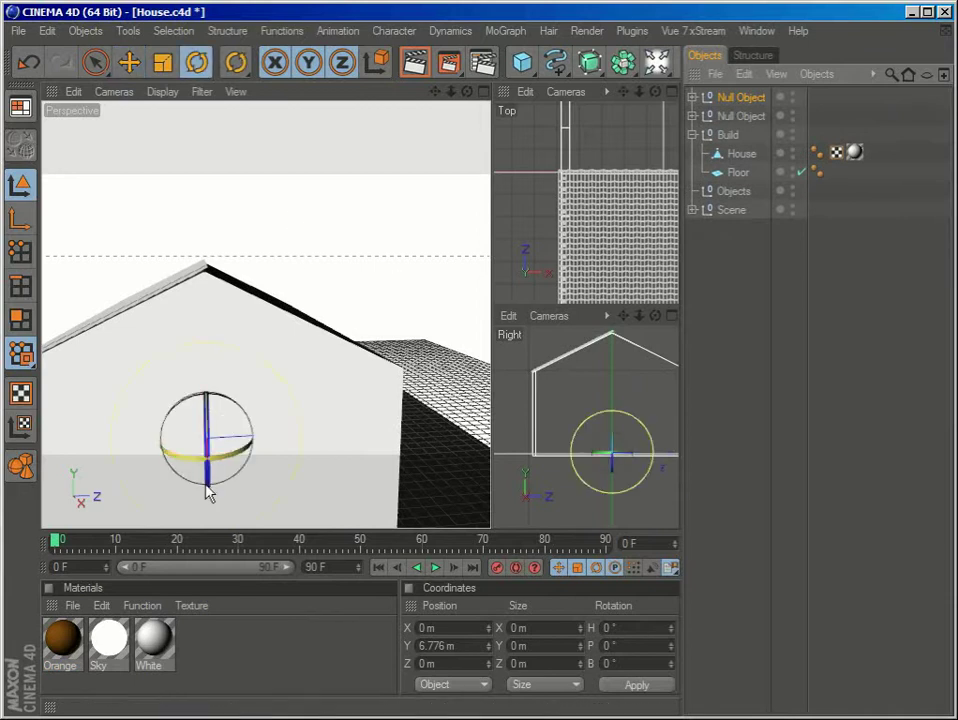
{"action": "left_click_drag", "start_coordinate": [184, 462], "coordinate": [225, 443]}
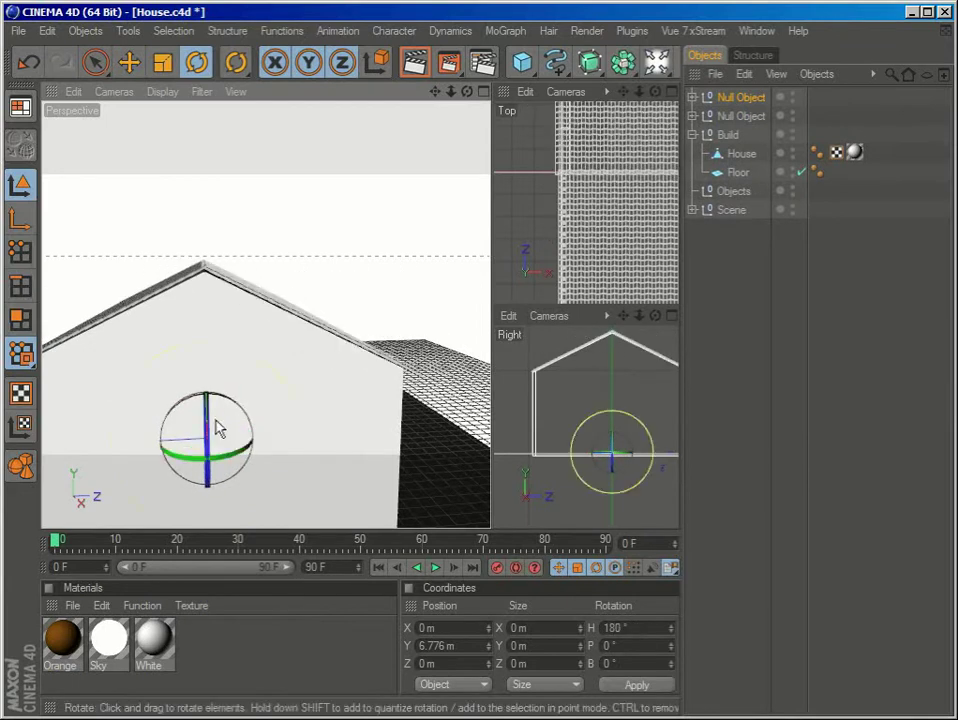
{"action": "left_click_drag", "start_coordinate": [205, 312], "coordinate": [268, 318], "text": "alt"}
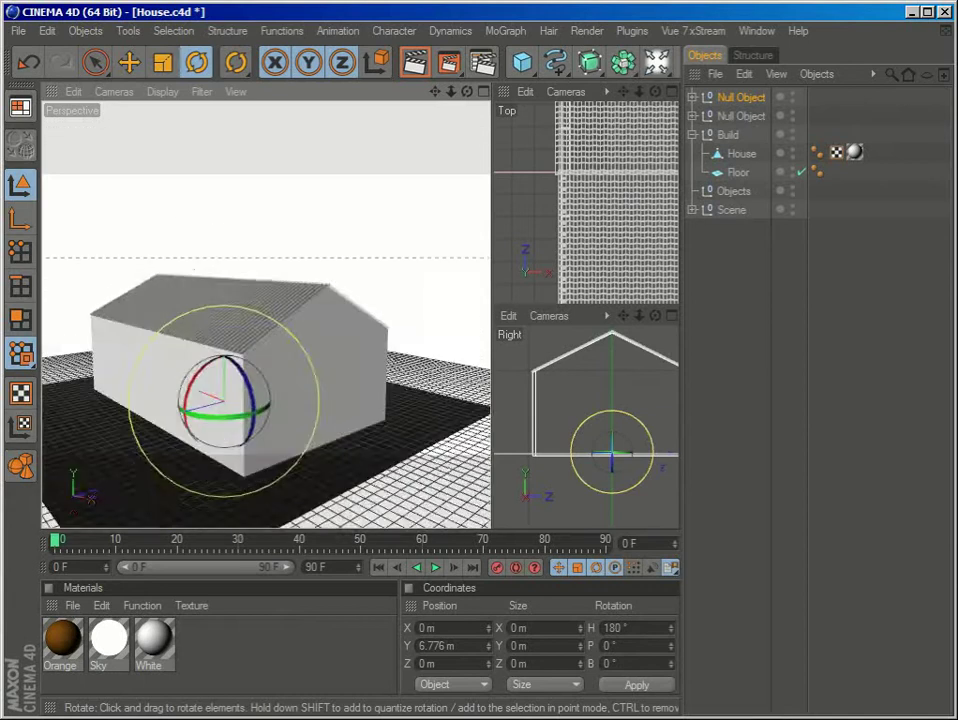
{"action": "left_click", "coordinate": [762, 309]}
Step: Apply the Orange material to both Null Objects containing the roof tiles
{"action": "right_click_drag", "start_coordinate": [225, 383], "coordinate": [291, 383], "text": "alt"}
{"action": "left_click_drag", "start_coordinate": [292, 390], "coordinate": [327, 406], "text": "alt"}
{"action": "scroll", "coordinate": [327, 406], "scroll_direction": "down", "scroll_amount": 4}
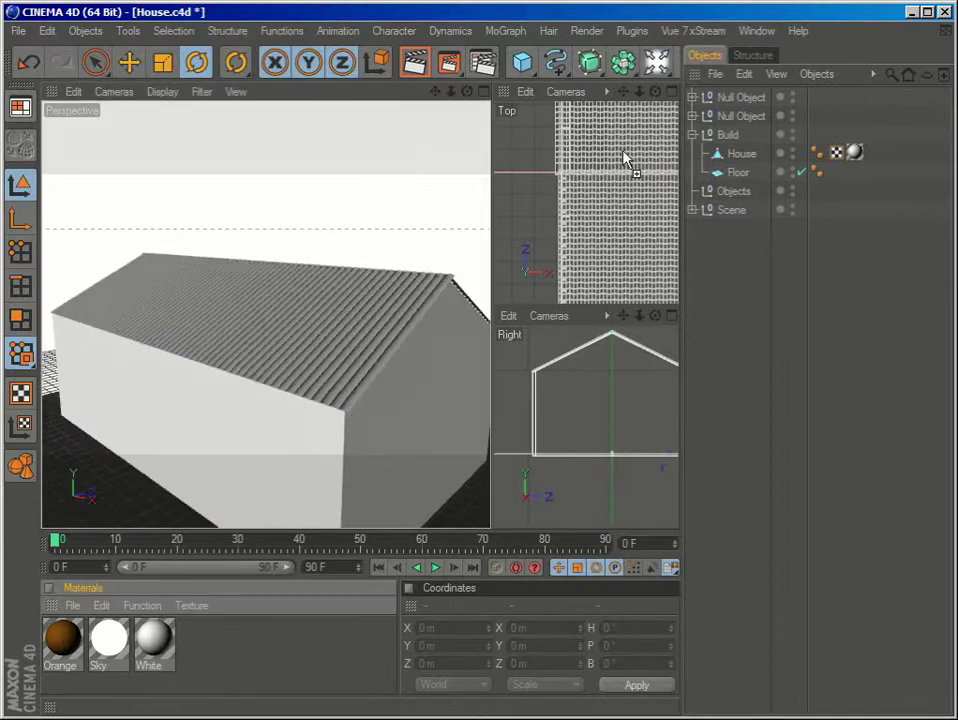
{"action": "left_click_drag", "start_coordinate": [741, 88], "coordinate": [742, 103]}
{"action": "left_click_drag", "start_coordinate": [42, 628], "coordinate": [754, 116]}
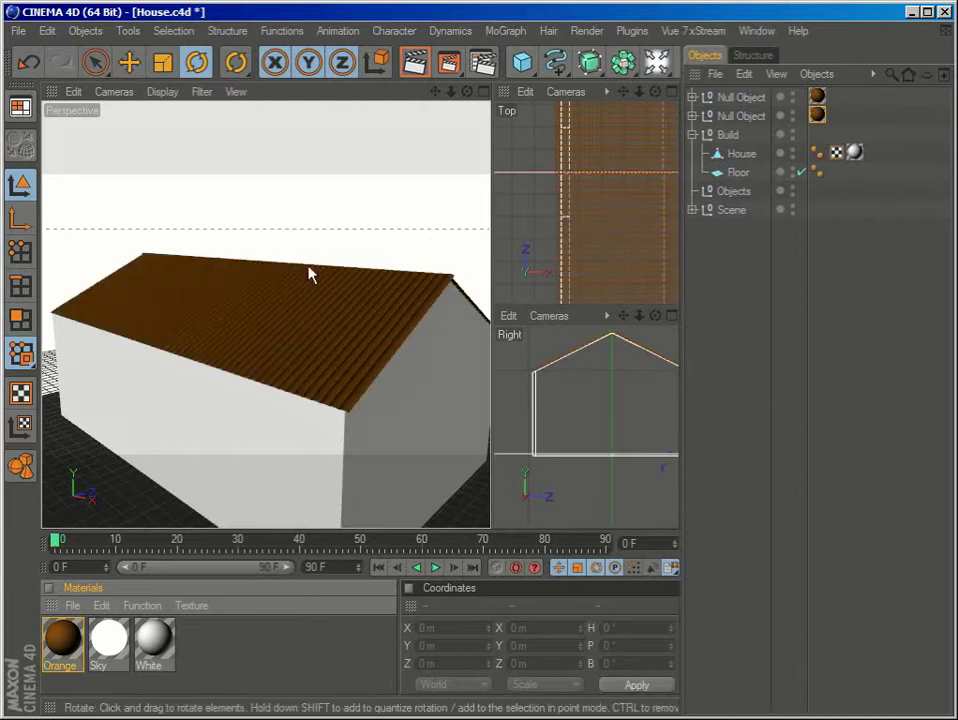
Step: Frame the whole house from a corner in the perspective view and render it to the picture window
{"action": "left_click_drag", "start_coordinate": [309, 267], "coordinate": [311, 276], "text": "alt"}
{"action": "left_click_drag", "start_coordinate": [305, 322], "coordinate": [268, 288], "text": "alt"}
{"action": "scroll", "coordinate": [280, 437], "scroll_direction": "down", "scroll_amount": 3}
{"action": "left_click_drag", "start_coordinate": [278, 448], "coordinate": [352, 412], "text": "alt"}
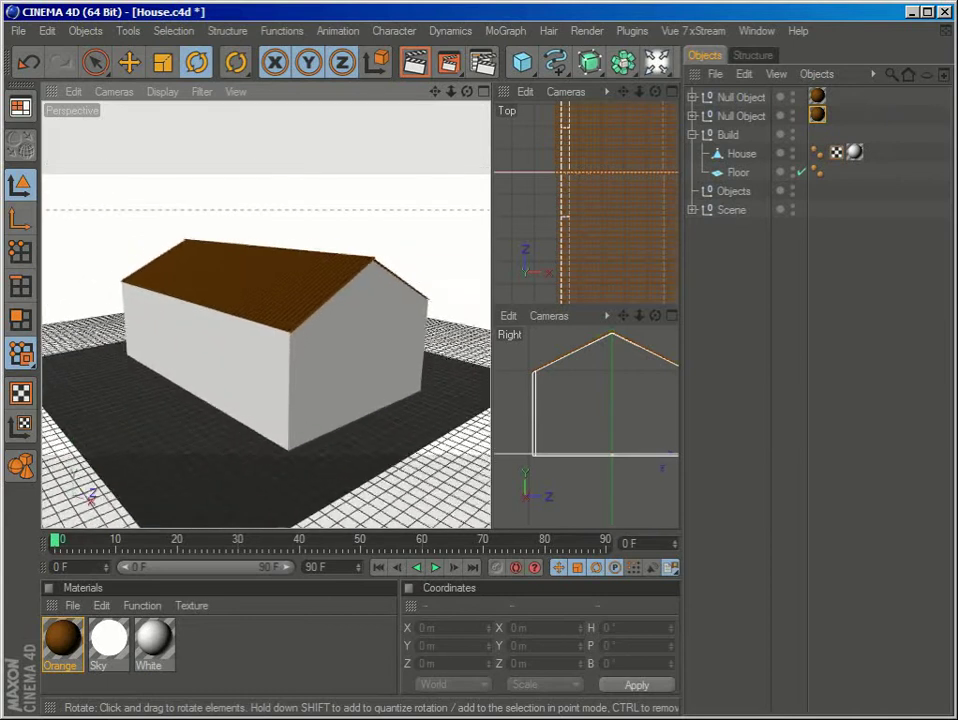
{"action": "left_click", "coordinate": [448, 62]}
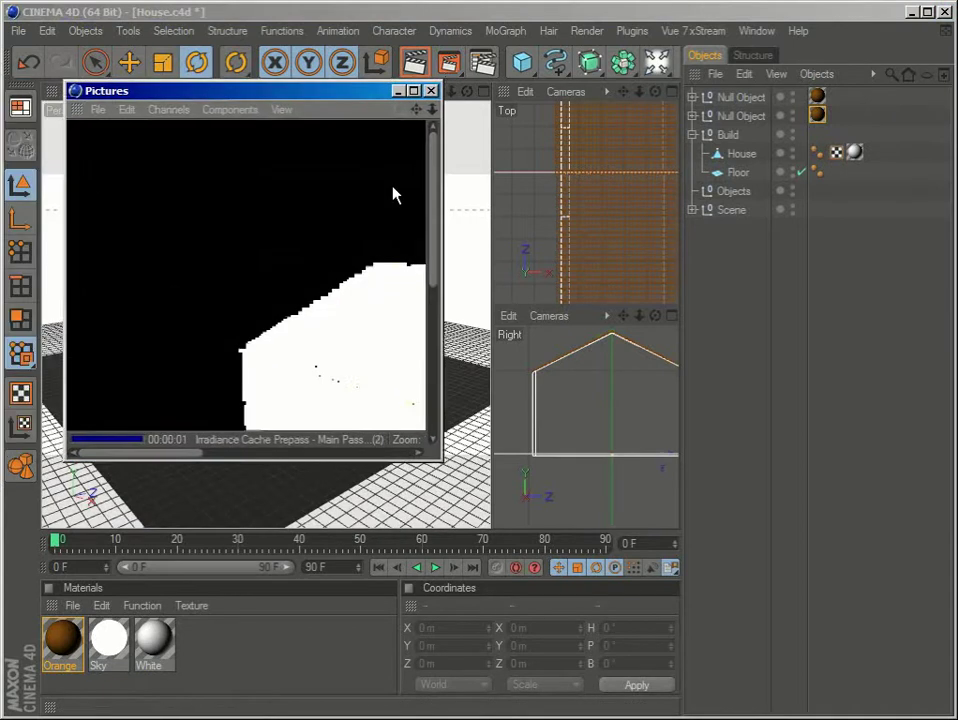